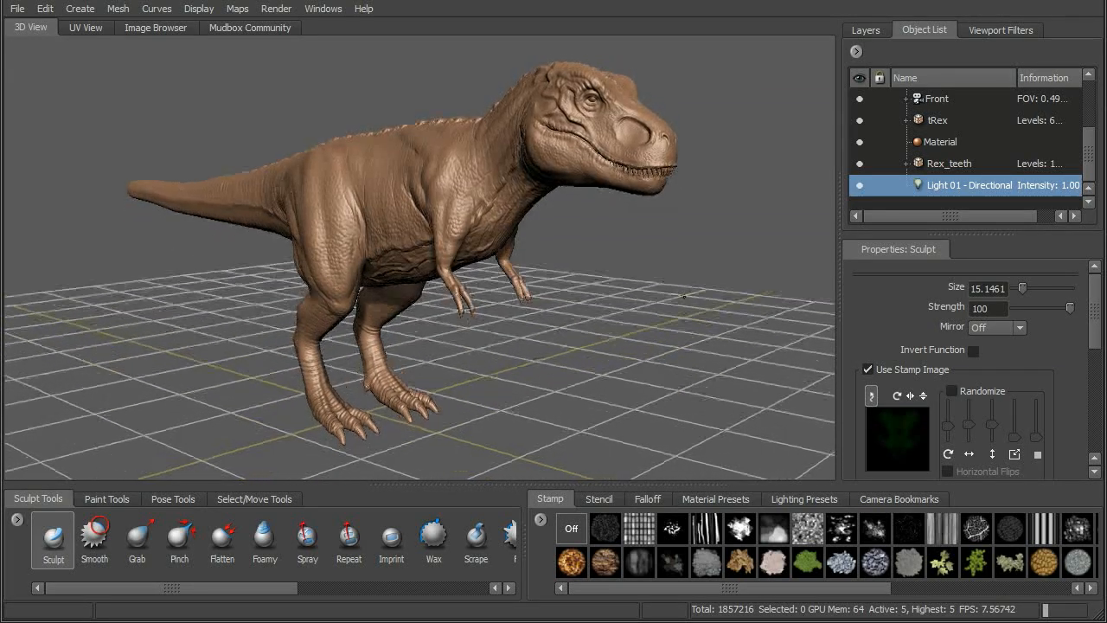
- Try the reflective blue material preset and the glossy red preset on the T-Rex model
mouse_move(548, 218)
left_mouse_down("alt")
mouse_move(530, 222)
mouse_move(547, 222)
left_mouse_up("alt")
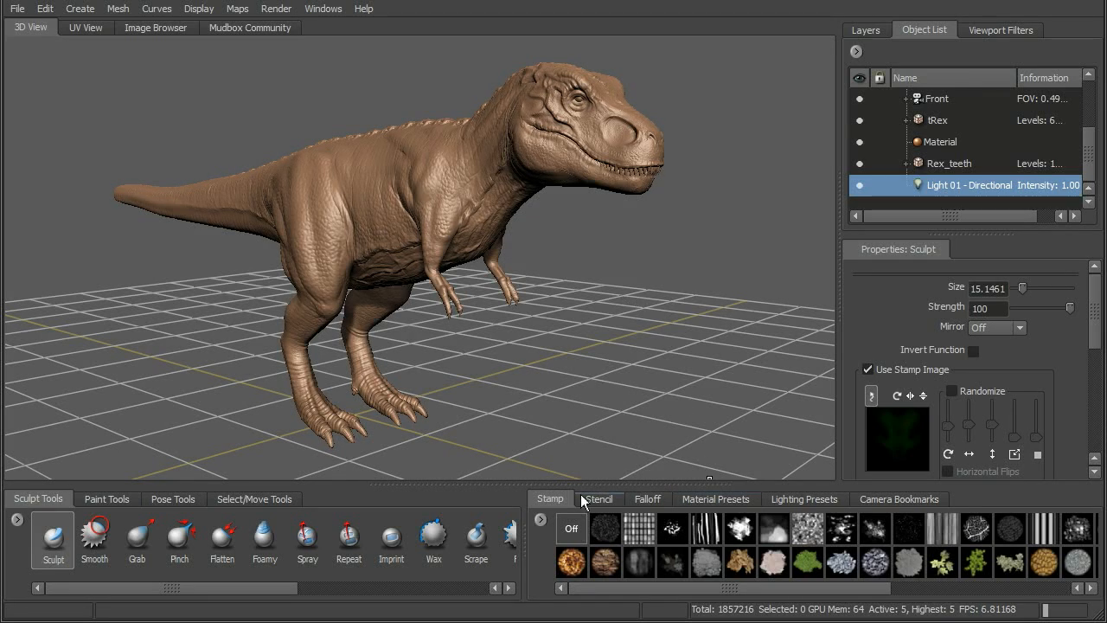
left_click(718, 502)
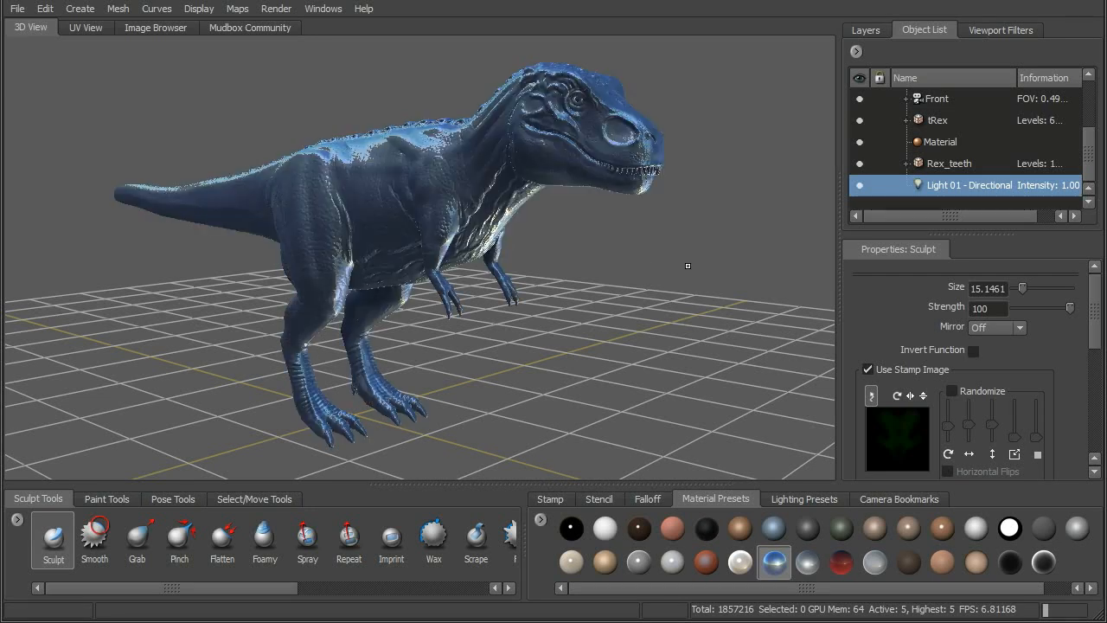
left_click_drag(561, 278, 630, 267, "alt")
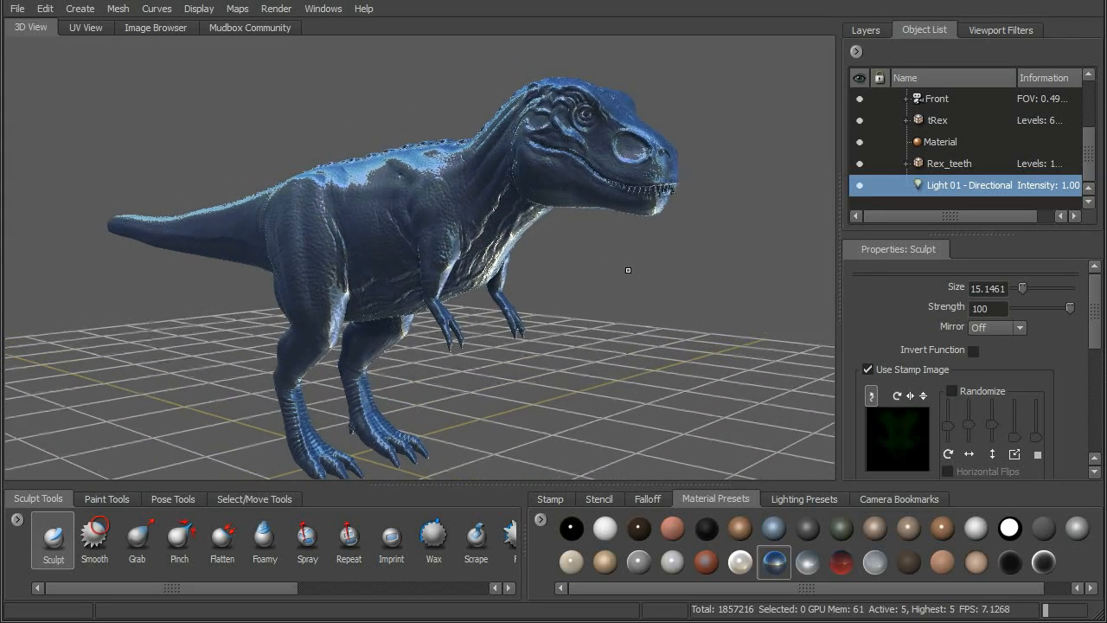
left_click(833, 561)
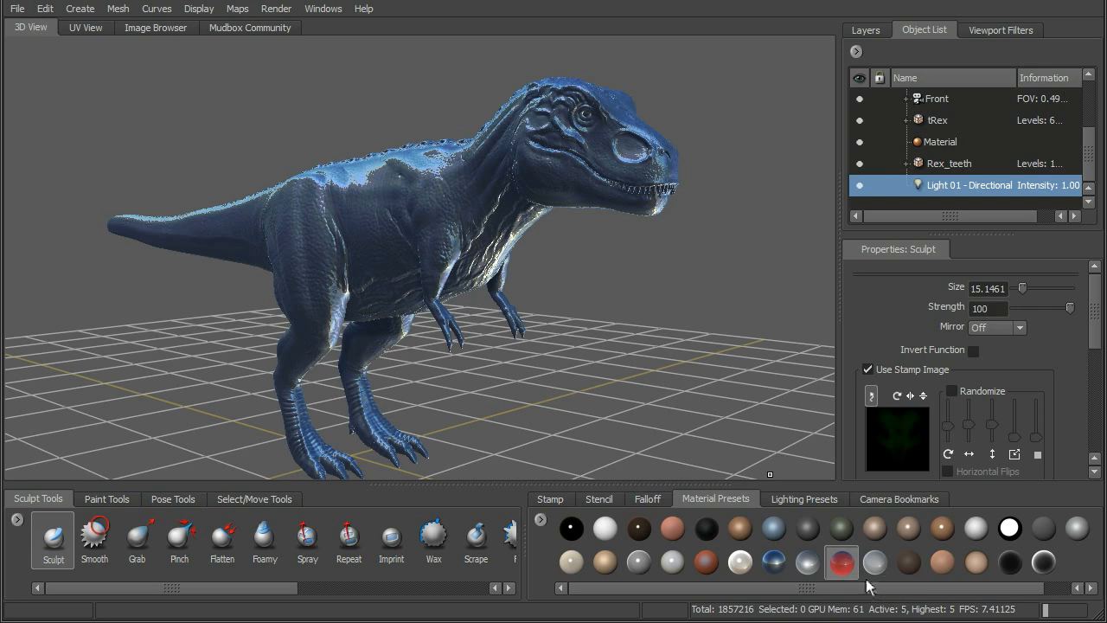
left_click(853, 575)
left_click_drag(686, 297, 722, 297, "alt")
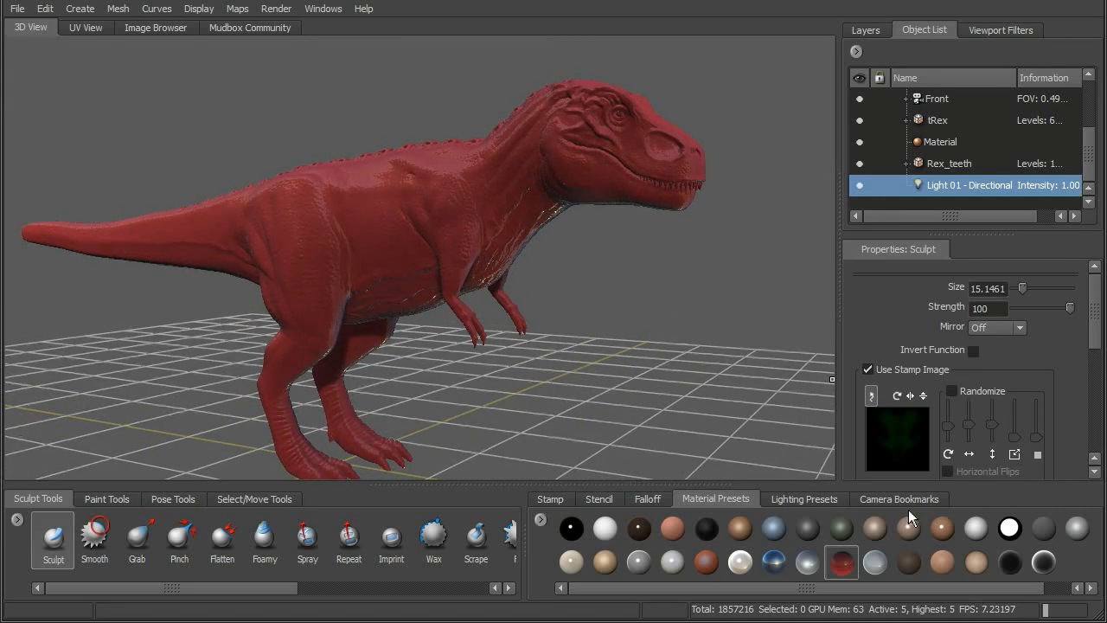
- Apply the glossy black material preset to the T-Rex and view it from another angle
left_click_drag(709, 536, 658, 343)
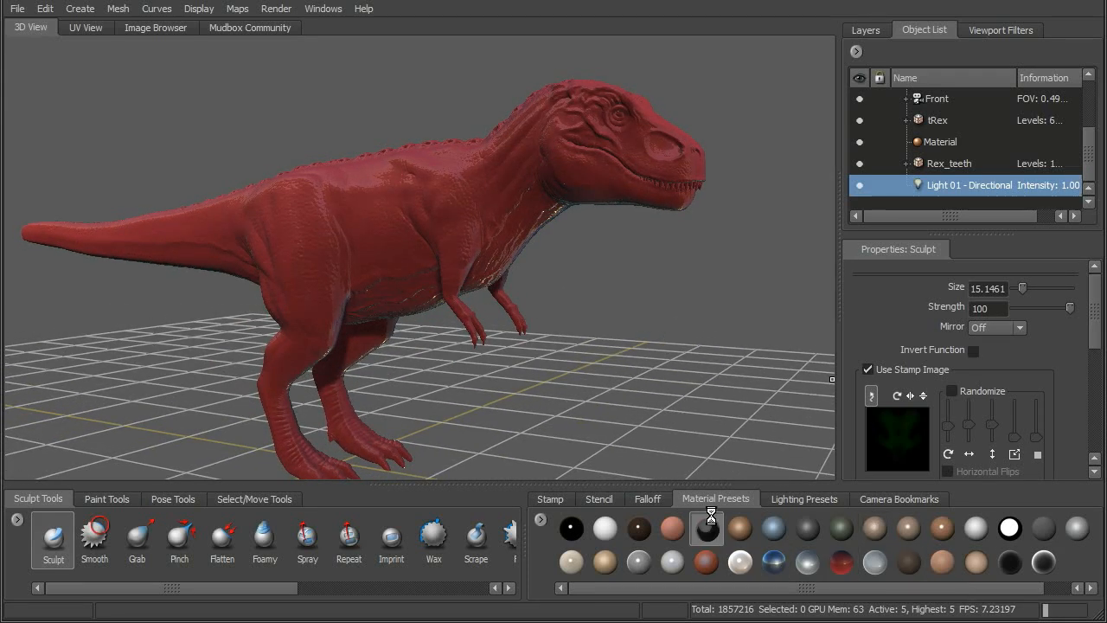
left_click_drag(715, 536, 634, 364)
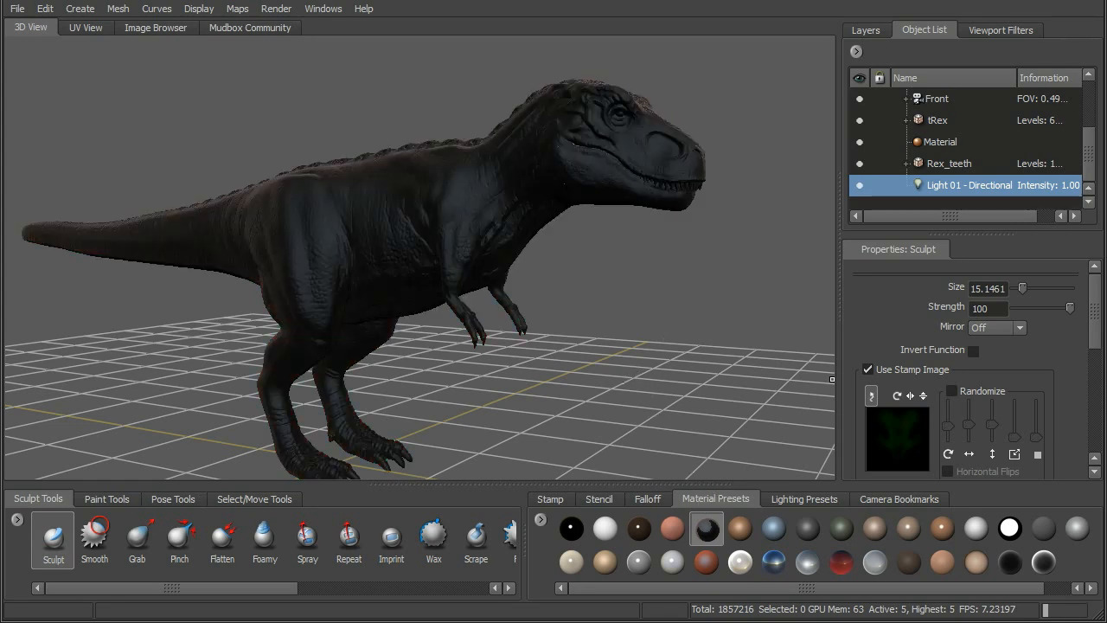
left_click_drag(647, 295, 736, 421, "alt")
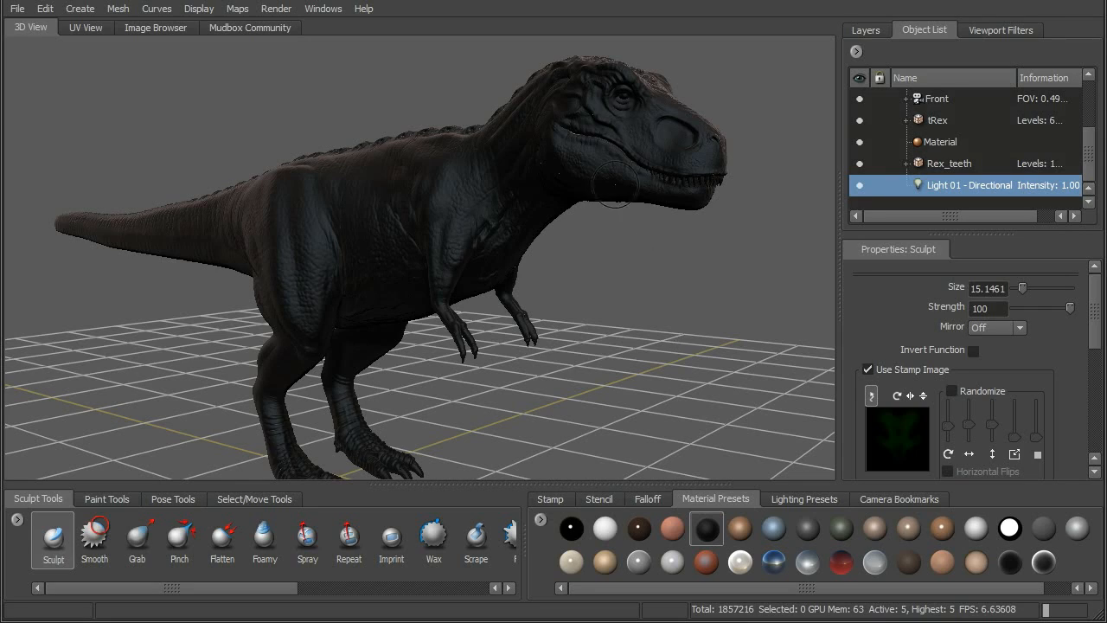
- Assign a new Simple Blinn Material to the T-Rex and close its settings without changing them
right_click(615, 185)
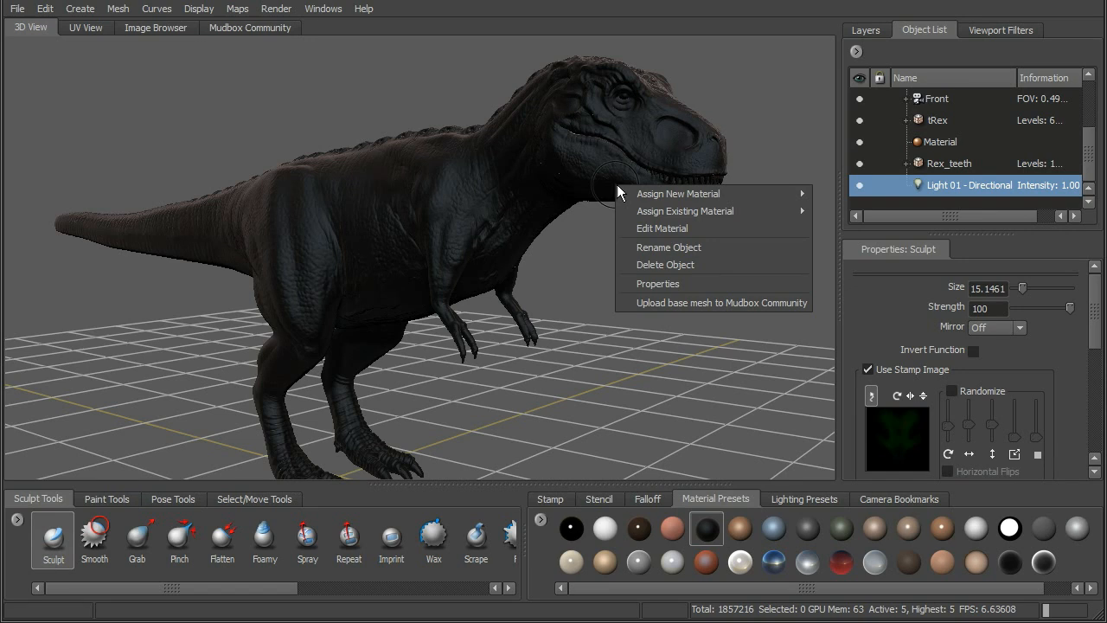
mouse_move(651, 213)
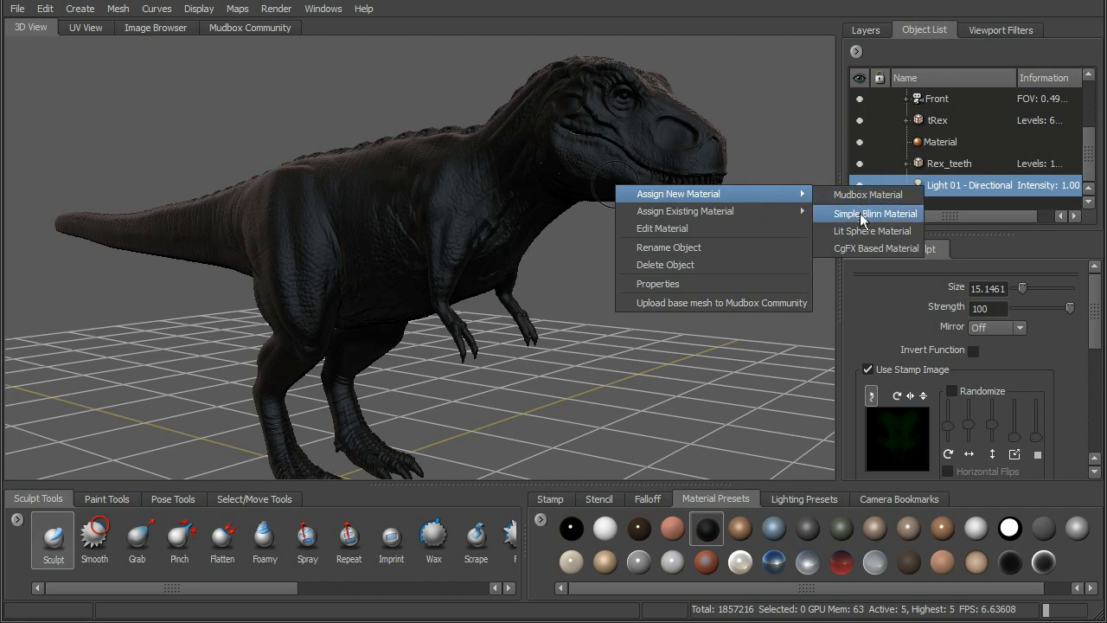
left_click(865, 213)
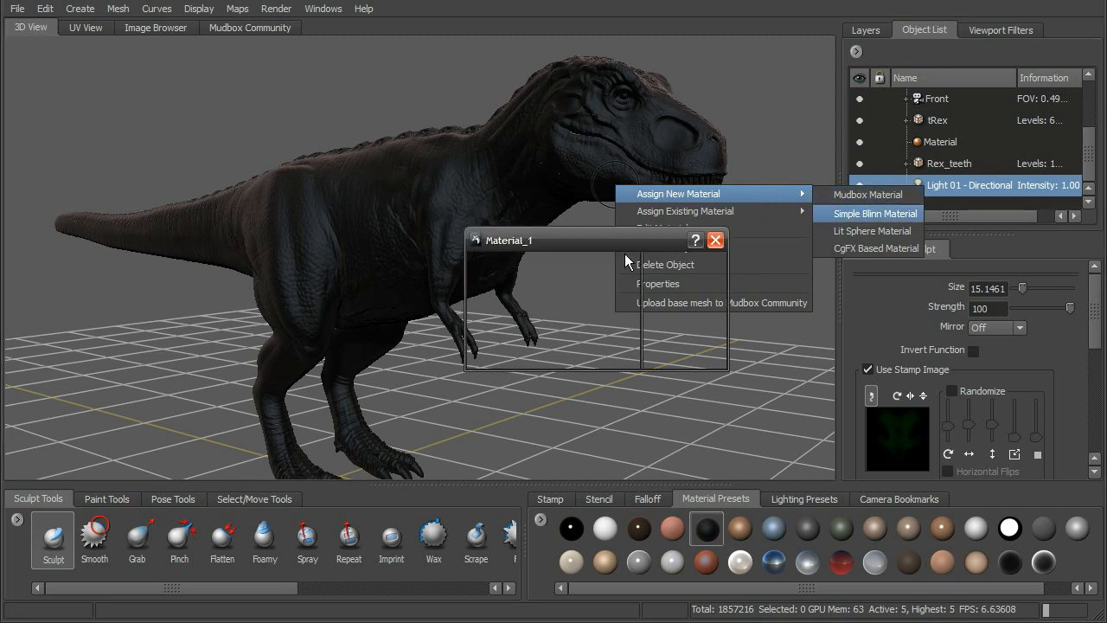
mouse_move(635, 243)
left_mouse_down()
mouse_move(703, 230)
mouse_move(787, 237)
left_mouse_up()
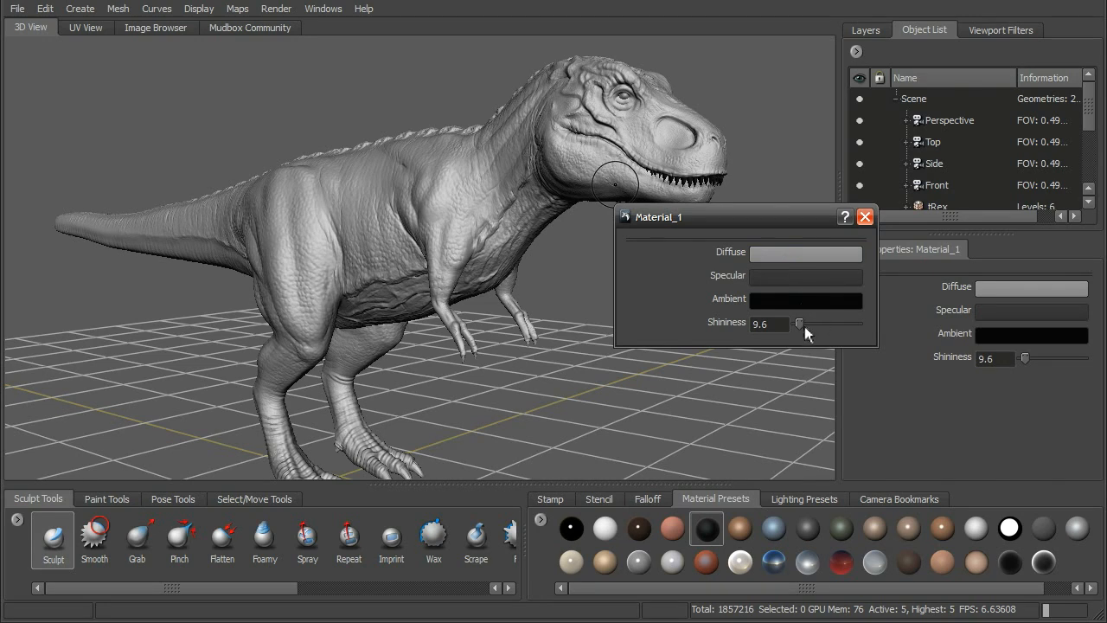
left_click(868, 221)
- Assign a new Mudbox Material to the T-Rex and move its settings window clear of the model
left_click_drag(653, 294, 643, 267, "alt")
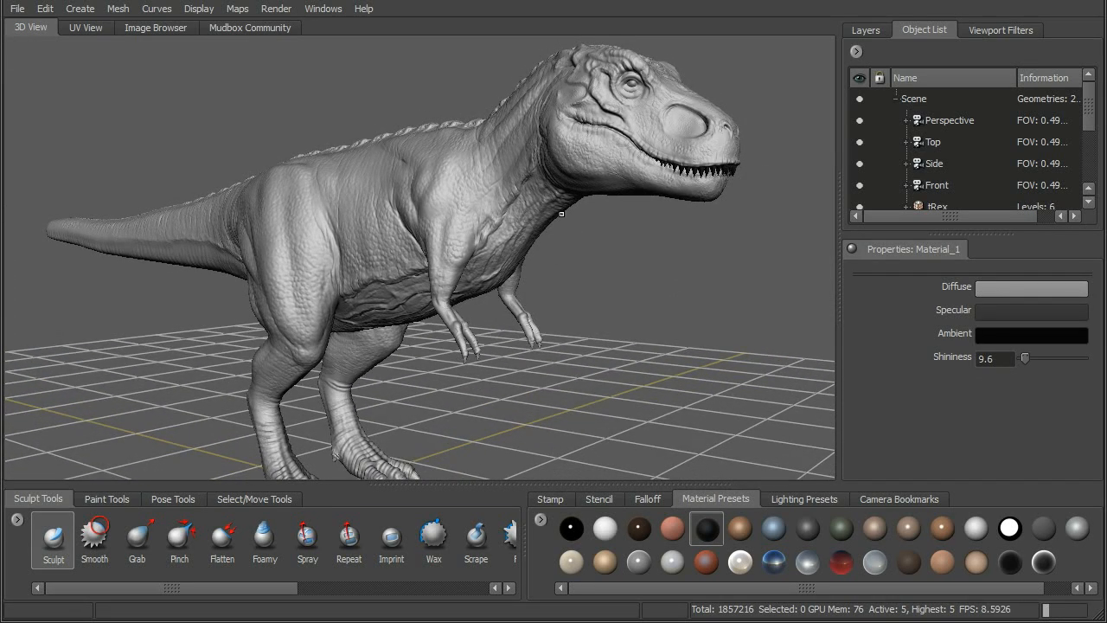
right_click(588, 178)
mouse_move(605, 185)
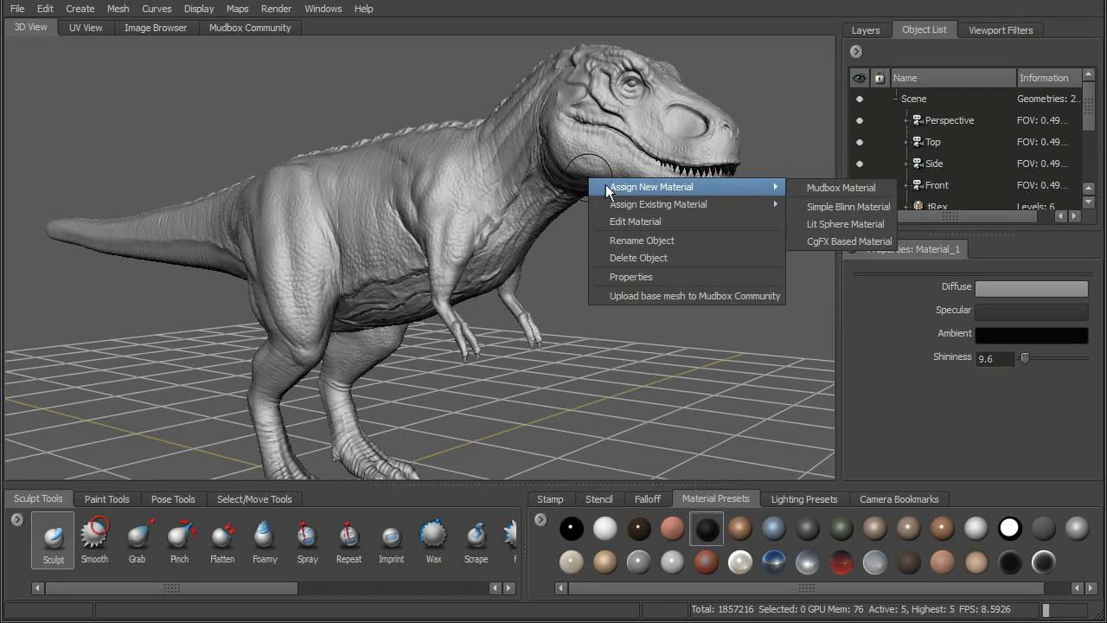
left_click(839, 189)
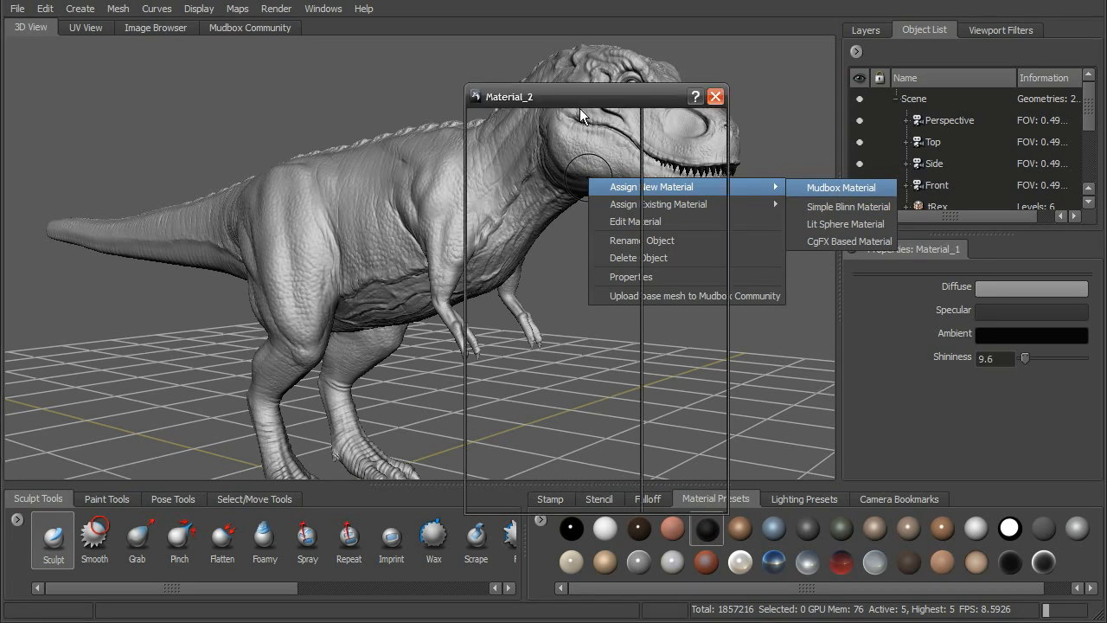
left_click_drag(591, 95, 821, 50)
middle_click_drag(632, 248, 597, 267, "alt")
- Set the diffuse color of the T-Rex's new Mudbox Material to a saturated golden orange
left_click(854, 88)
left_click_drag(193, 88, 904, 80)
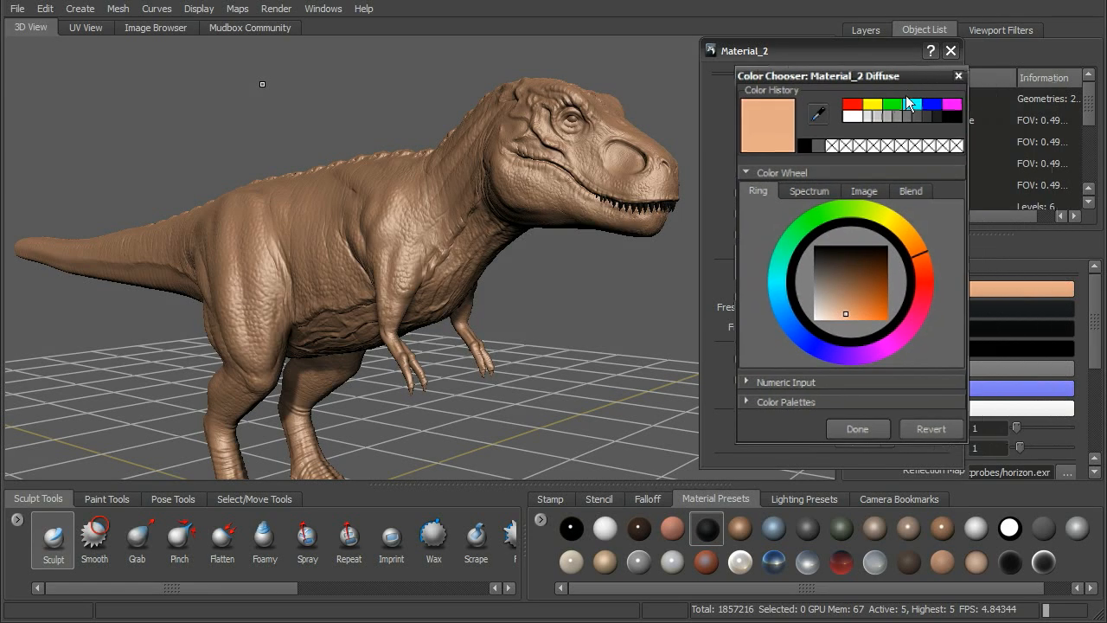
left_click(886, 218)
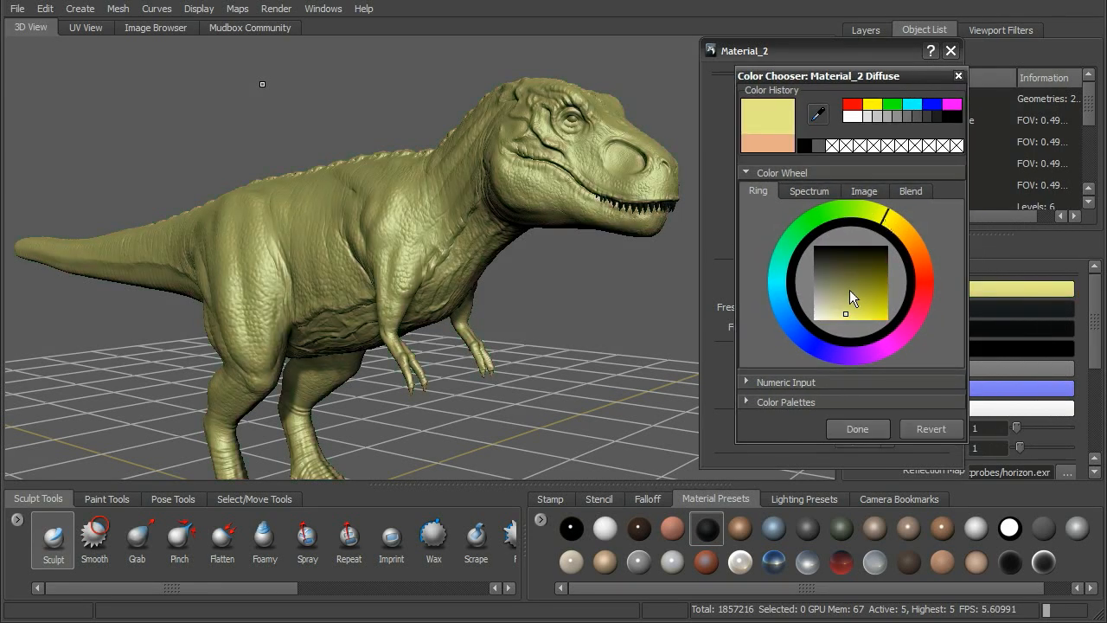
left_click(848, 281)
left_click(908, 231)
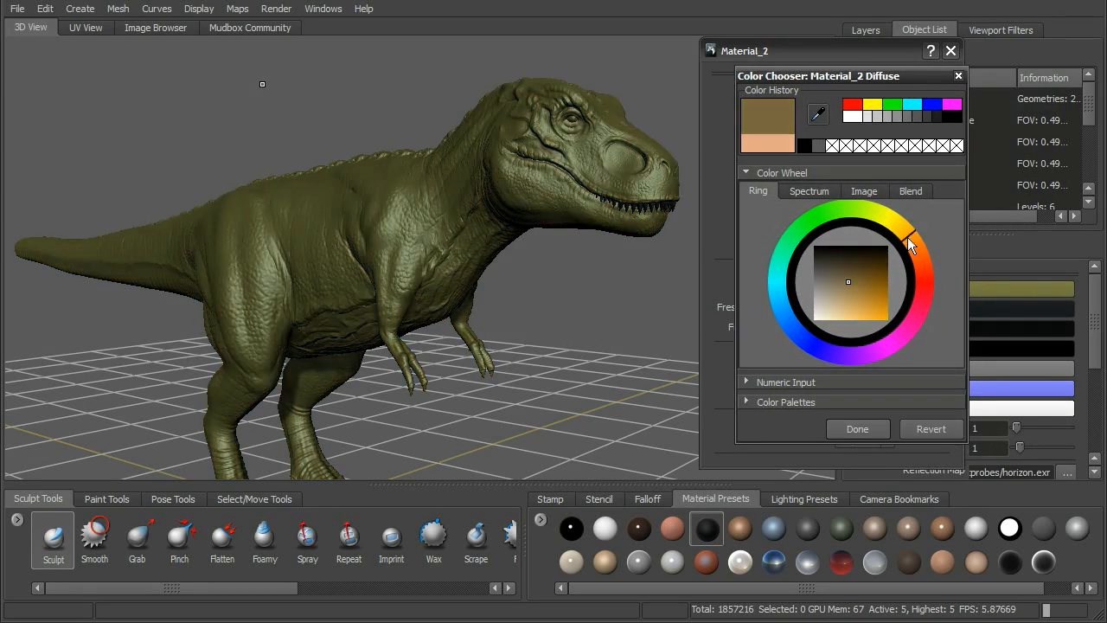
left_click(868, 294)
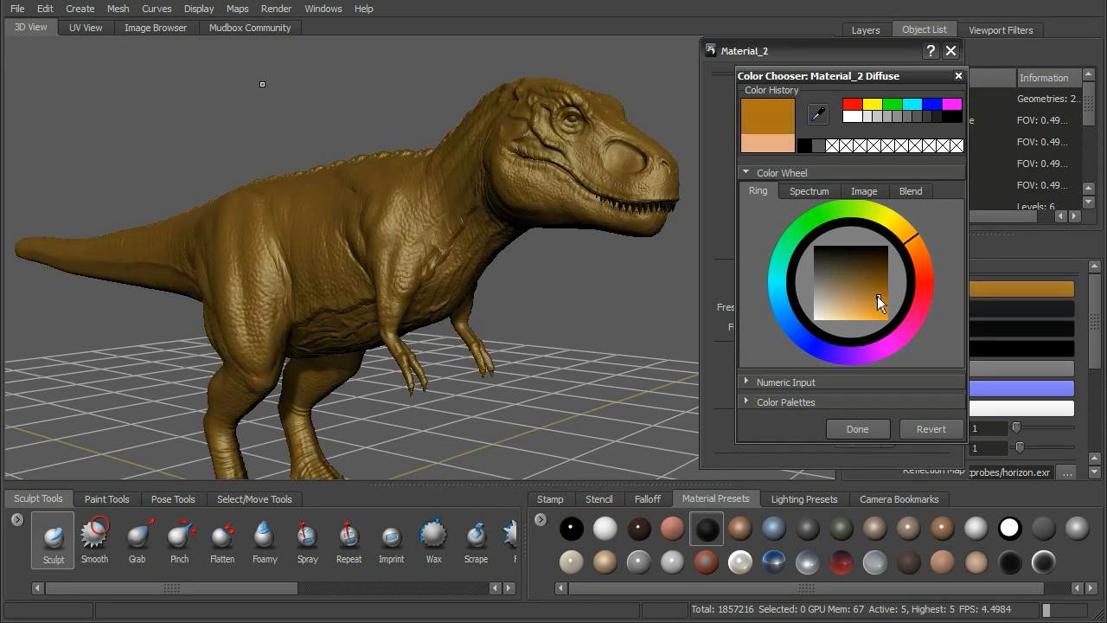
left_click(878, 304)
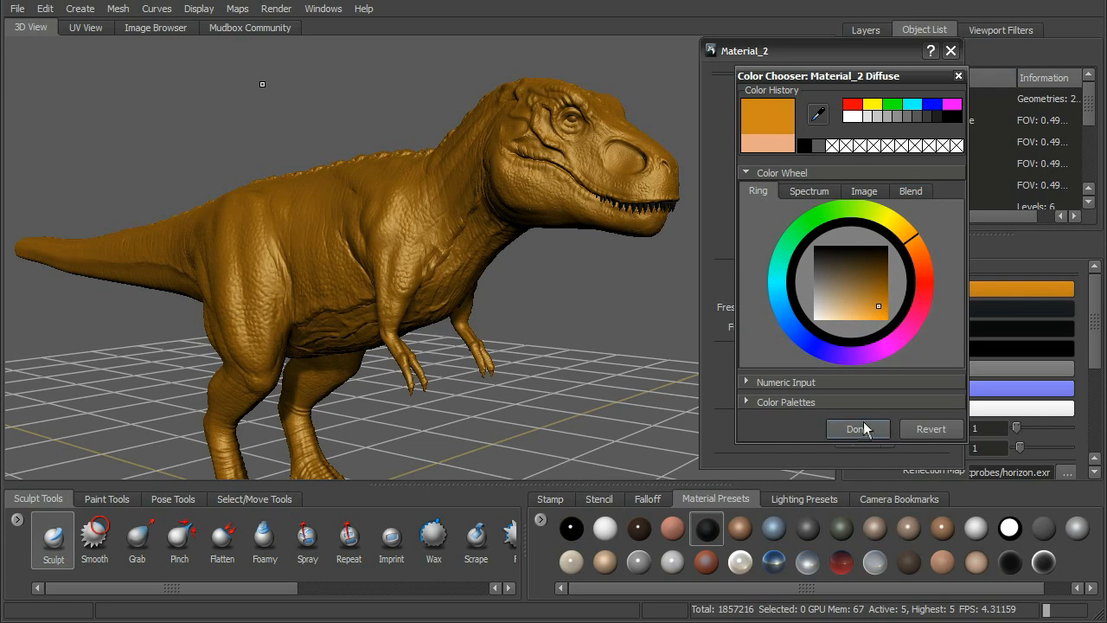
left_click(886, 426)
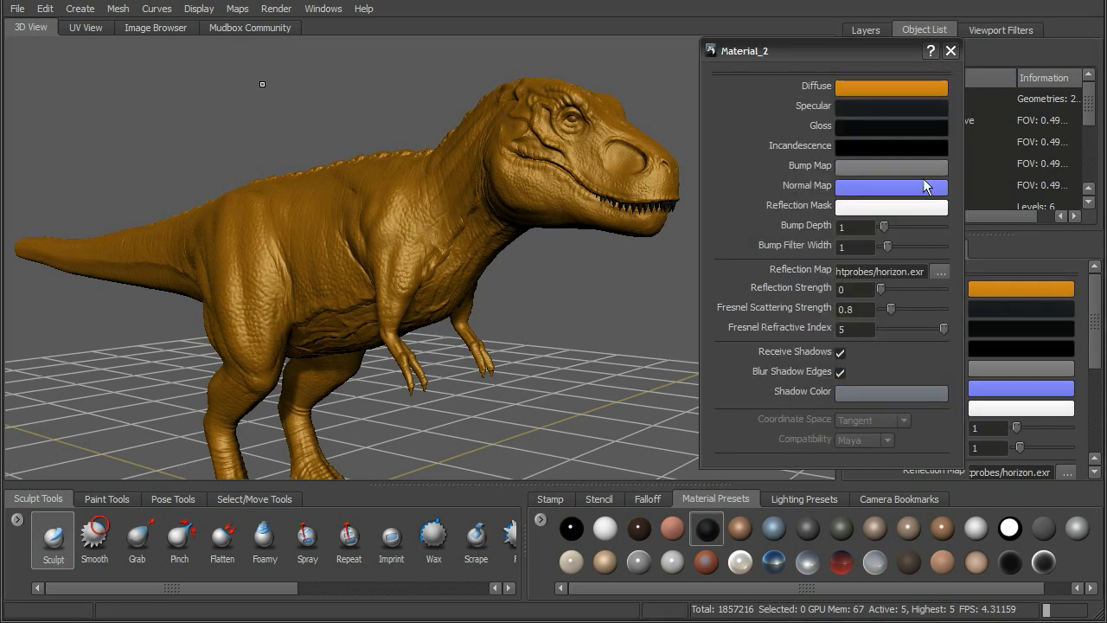
- Set the material's specular color to a slightly lighter, more neutral dark grey for stronger highlights
left_click(862, 108)
left_click_drag(828, 95, 897, 97)
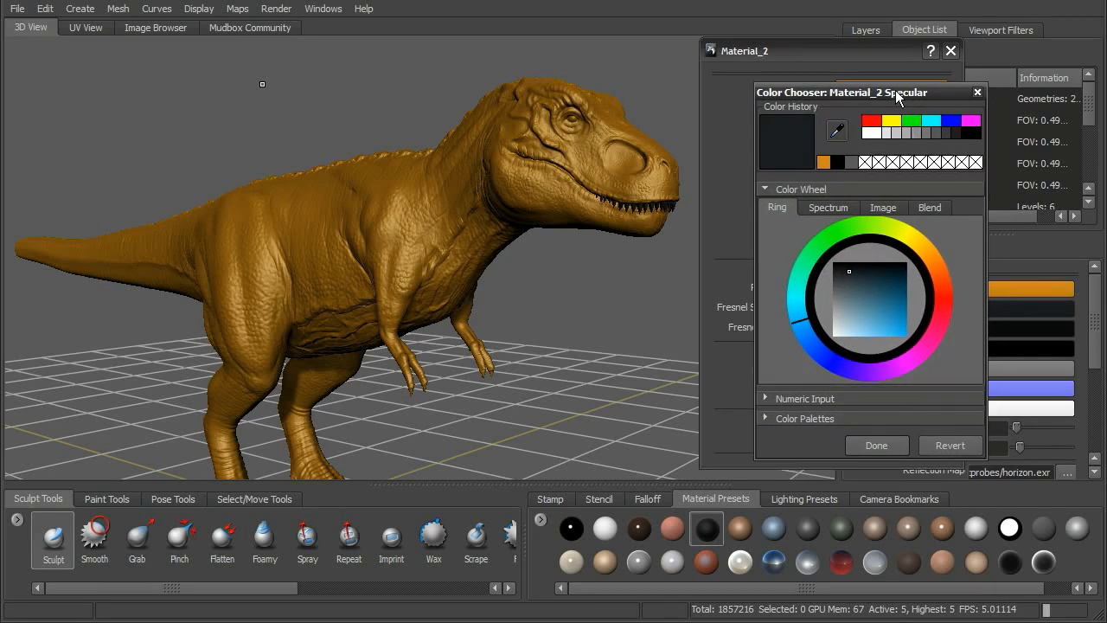
left_click_drag(897, 98, 918, 93)
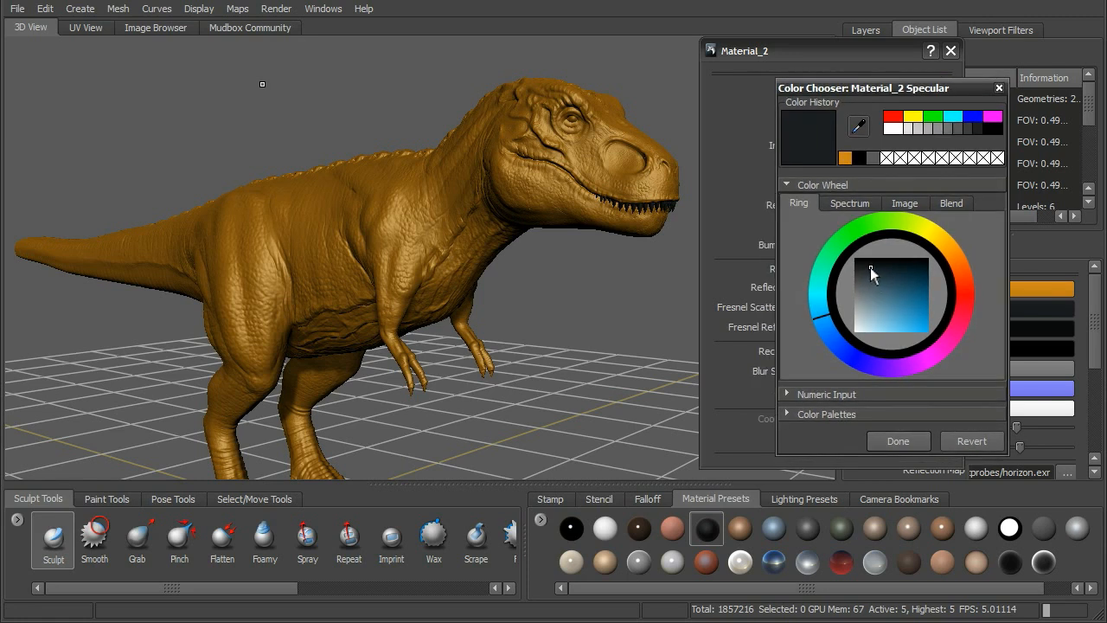
left_click_drag(869, 269, 867, 275)
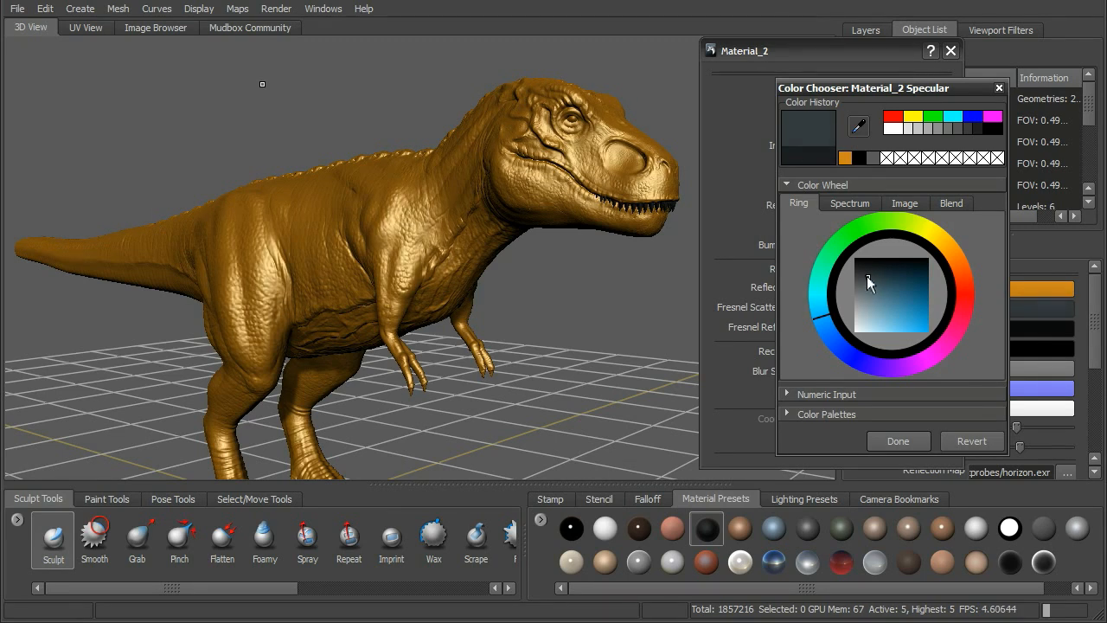
left_click_drag(863, 279, 859, 271)
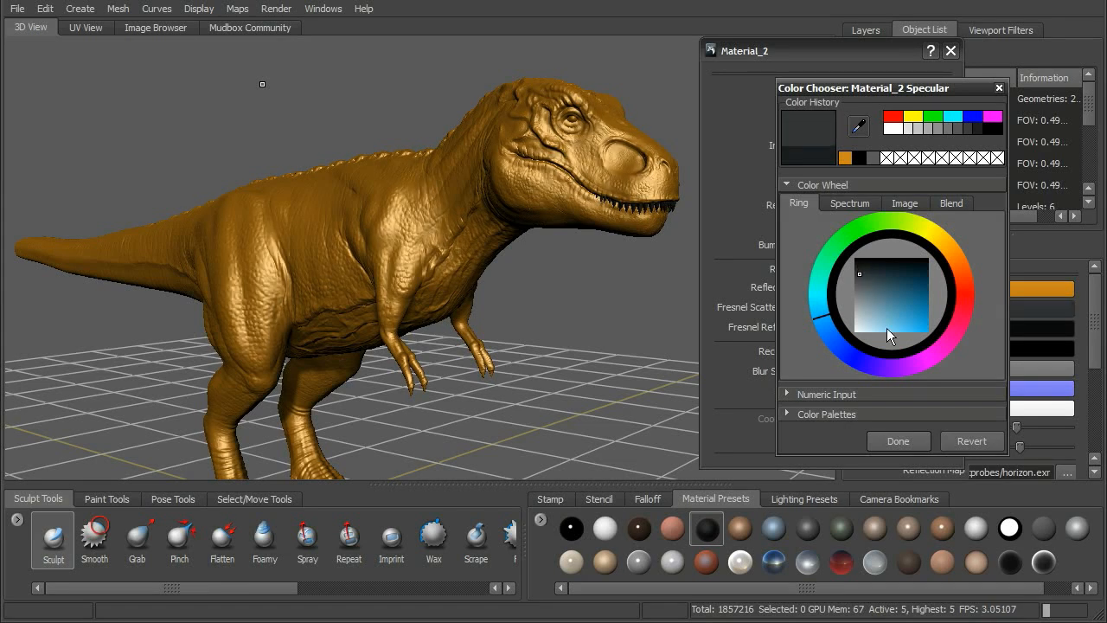
left_click(913, 444)
- Try lighter grey gloss values on the material, then settle on a near-black gloss color
left_click(886, 127)
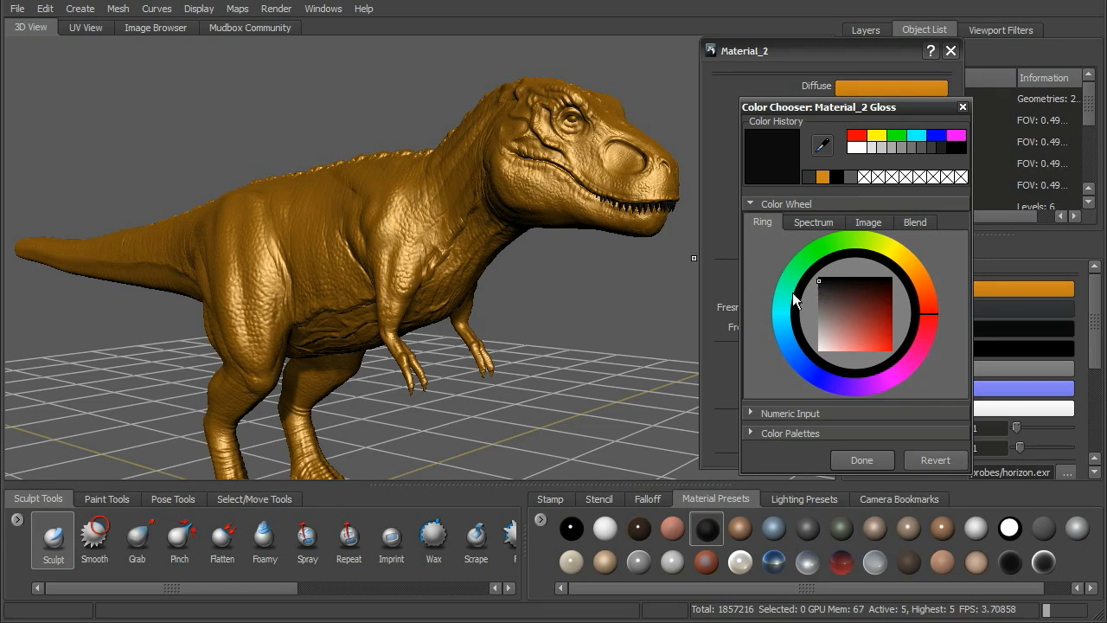
left_click(820, 283)
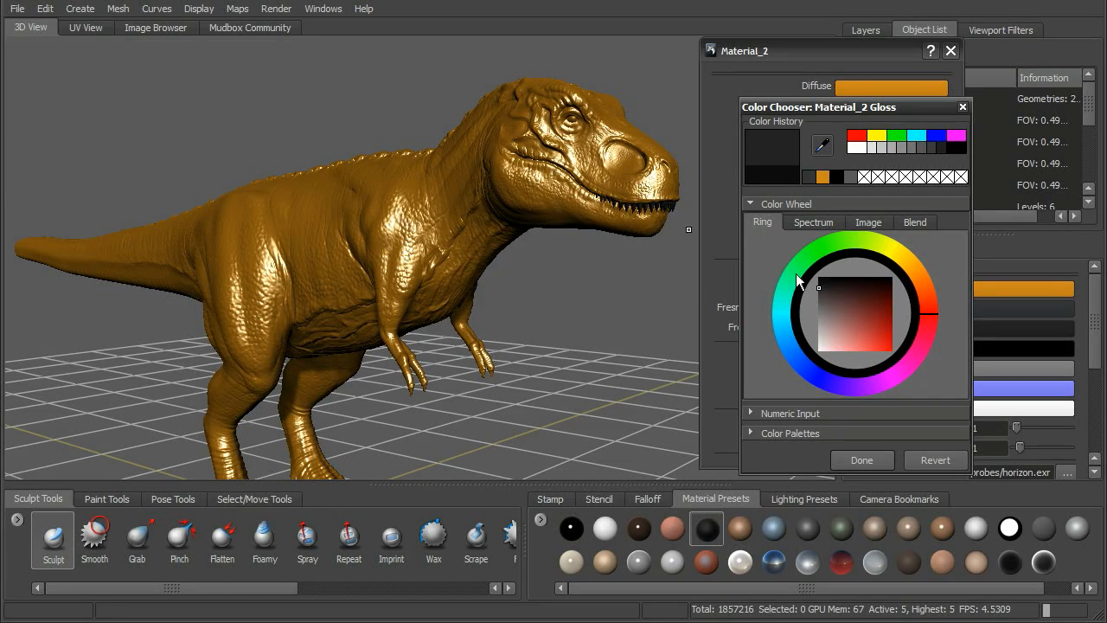
left_click(819, 290)
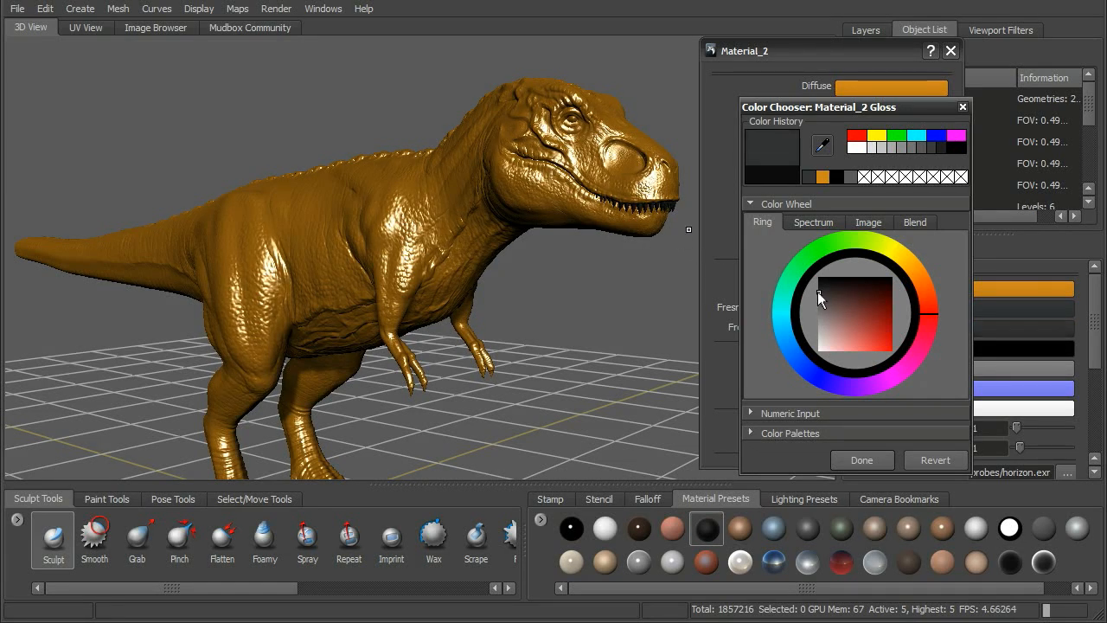
left_click_drag(819, 297, 815, 282)
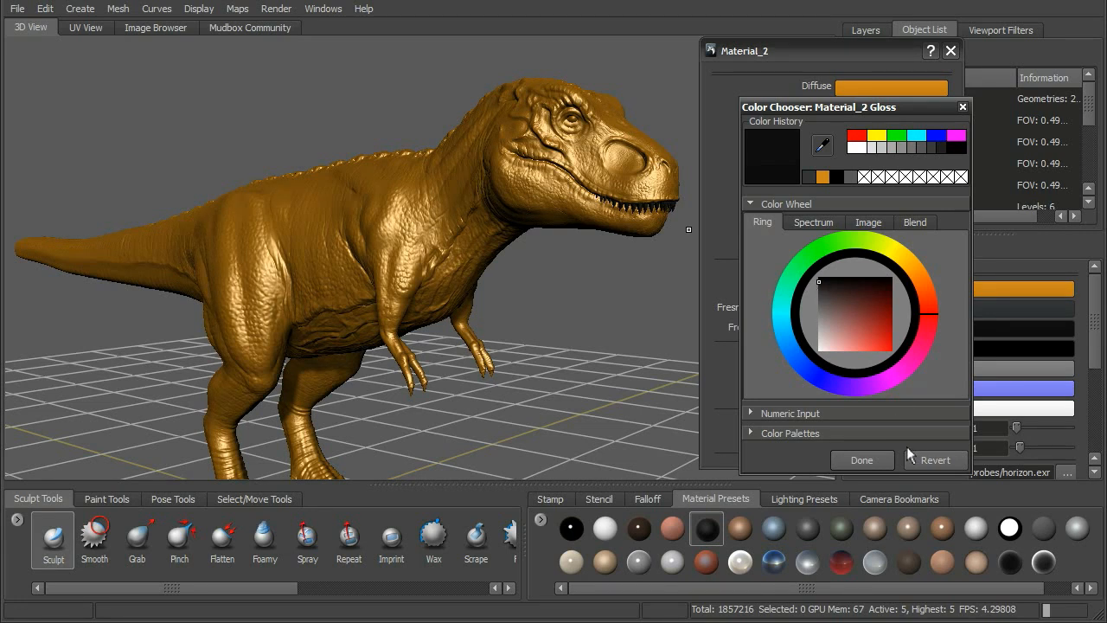
left_click(866, 459)
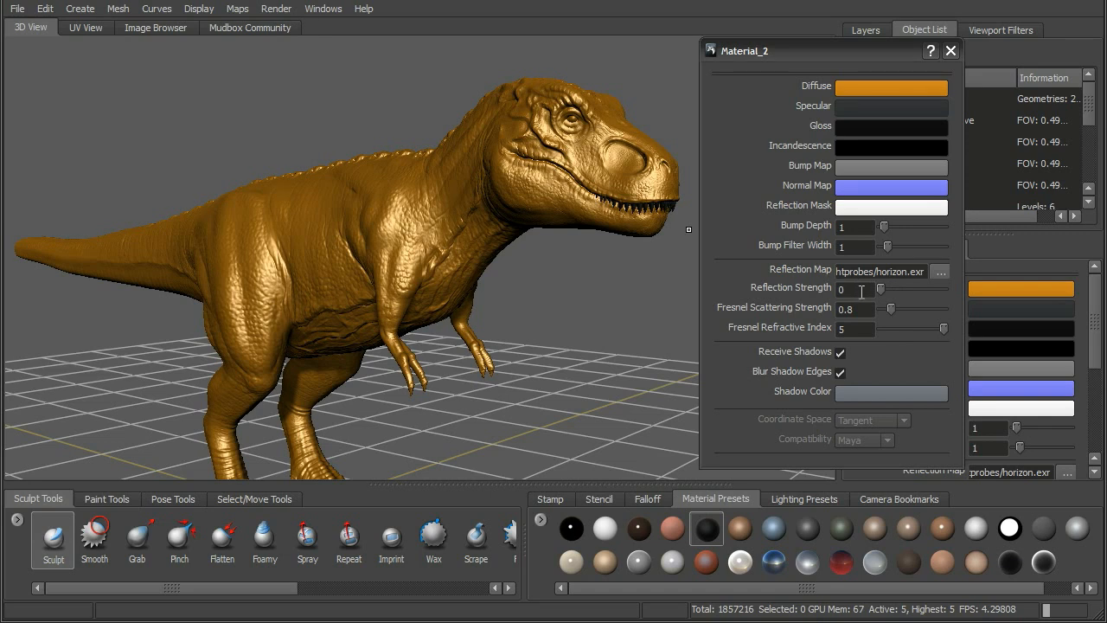
- Try a reflection strength of 0.11 on the material, then set it back to 0
left_click_drag(881, 293, 886, 294)
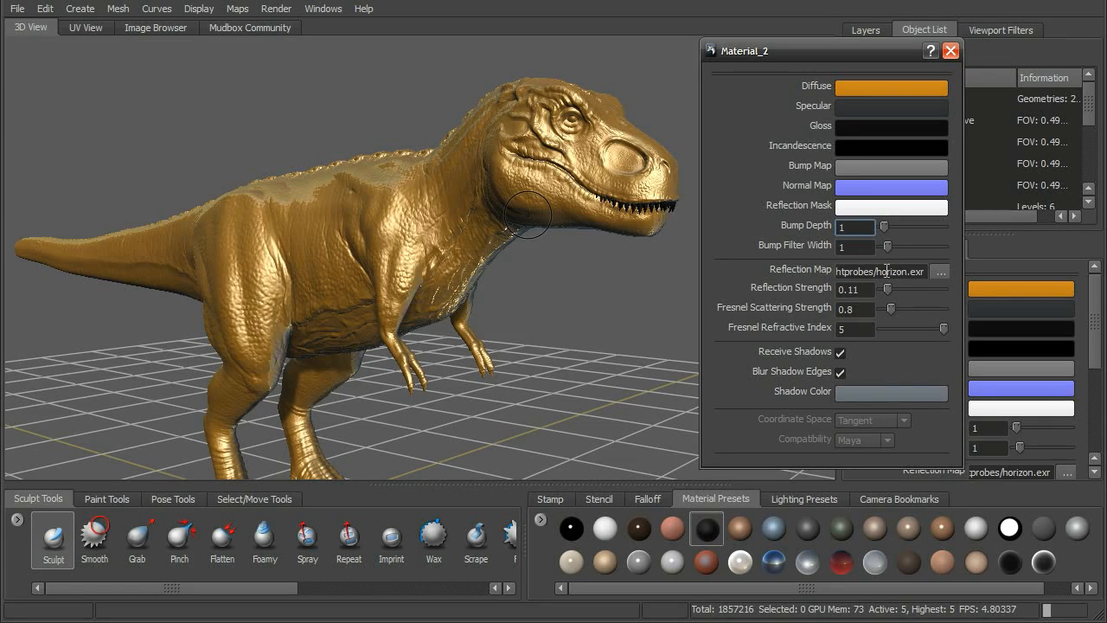
left_click(869, 289)
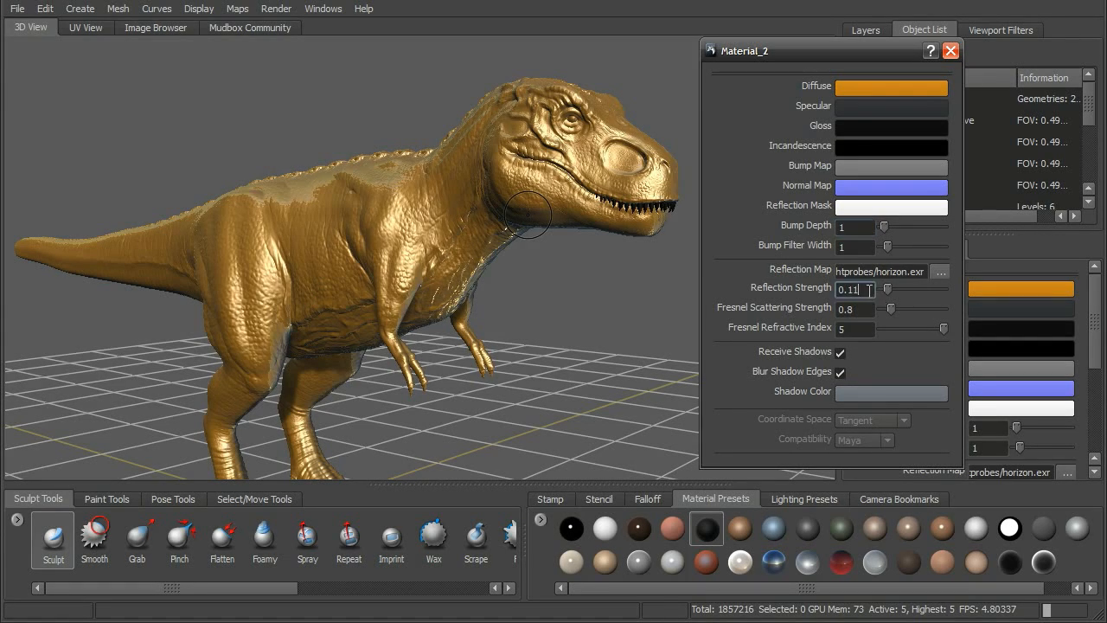
double_click(869, 290)
type("0")
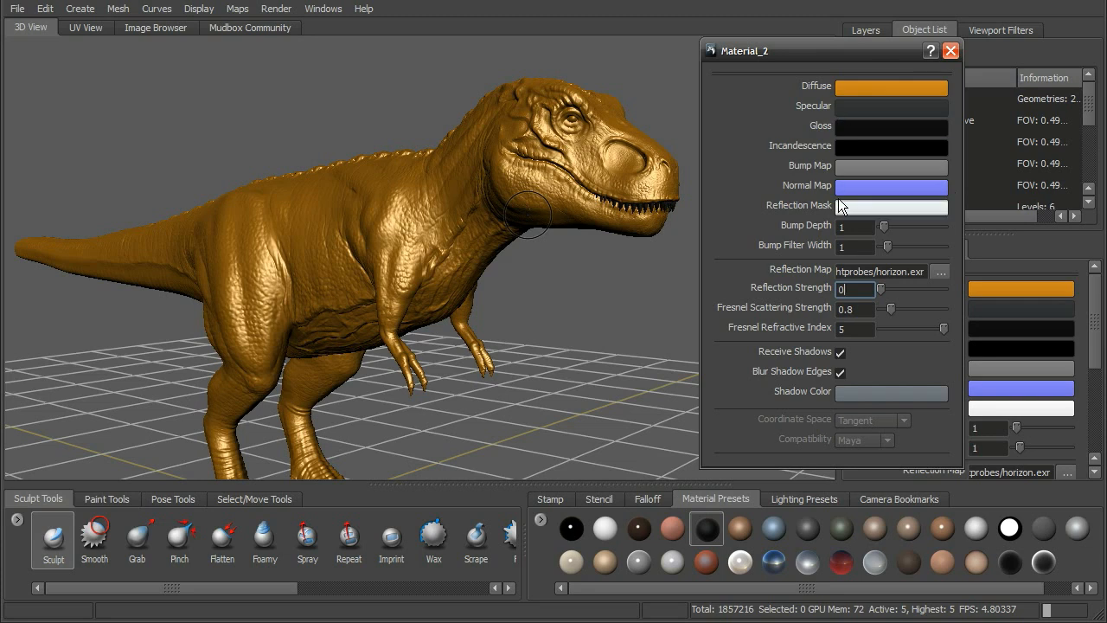
- Close the material's settings window and enlarge the object list to show all materials in the scene
left_click_drag(851, 52, 825, 50)
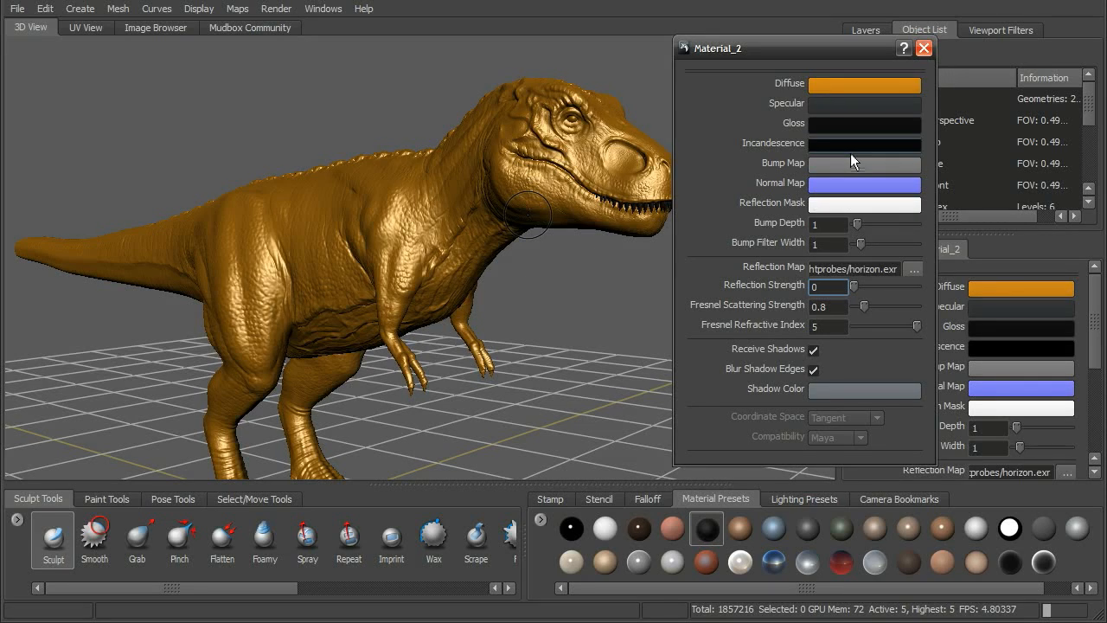
left_click(924, 48)
left_click_drag(961, 232, 992, 311)
left_click_drag(1090, 215, 1091, 252)
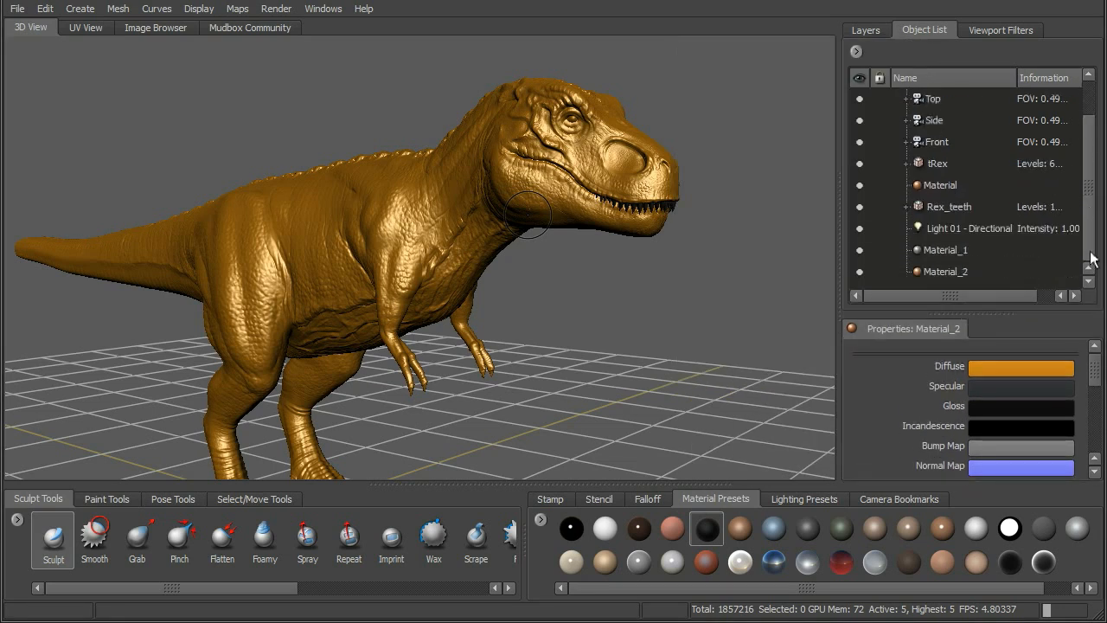
- Delete the unused Material_1 from the scene
left_click(945, 251)
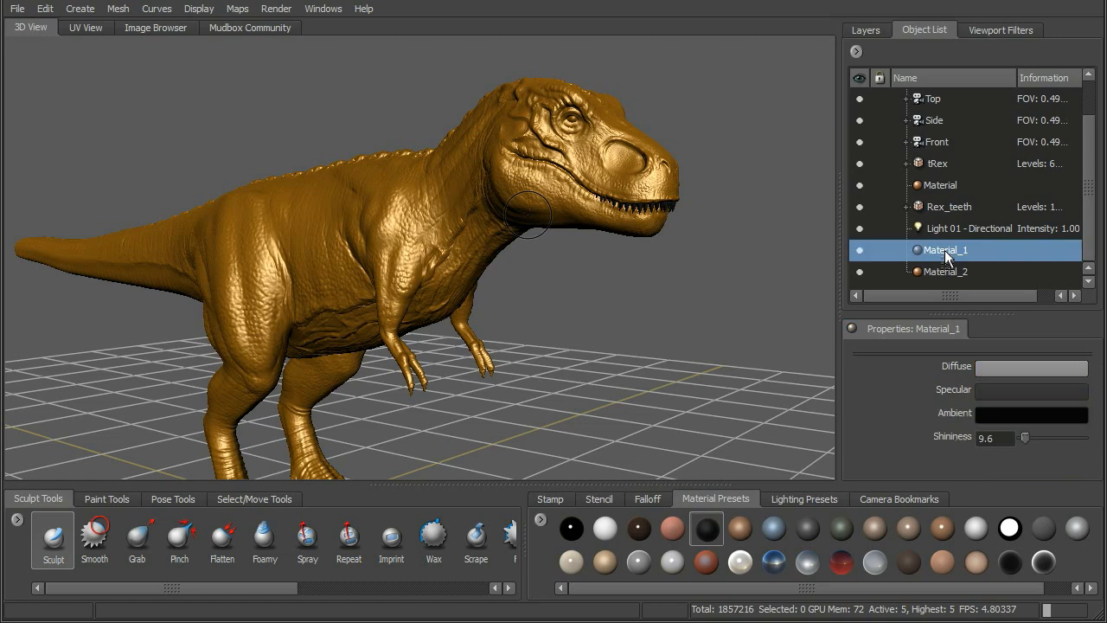
right_click(945, 249)
left_click(981, 272)
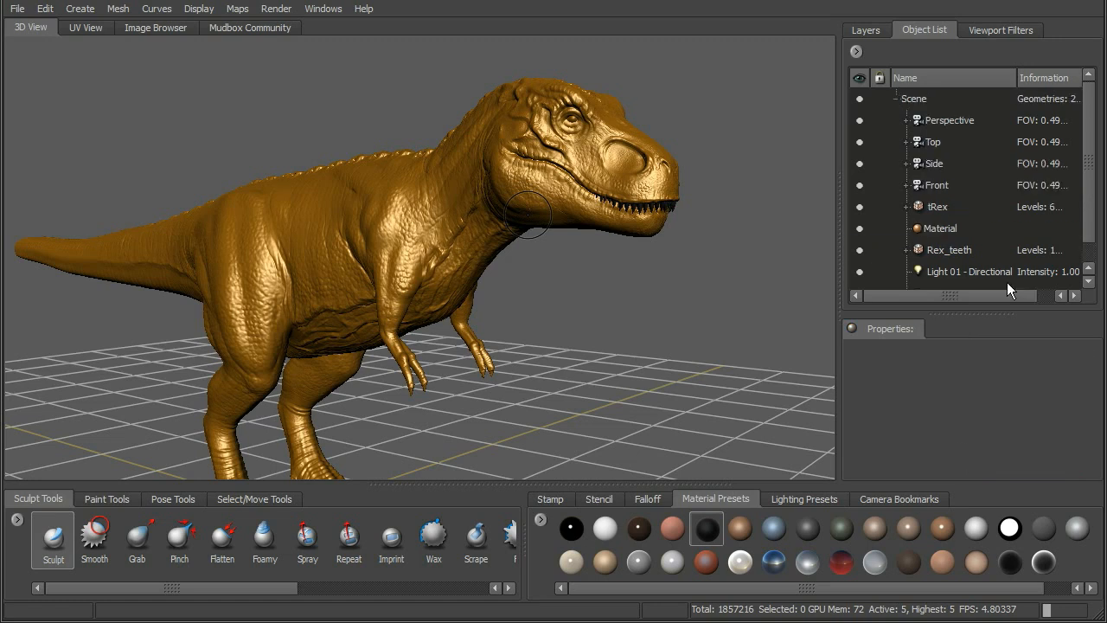
- Rename the Material_2 material as Rex_body_mat
left_click_drag(1087, 191, 1088, 216)
left_click(939, 273)
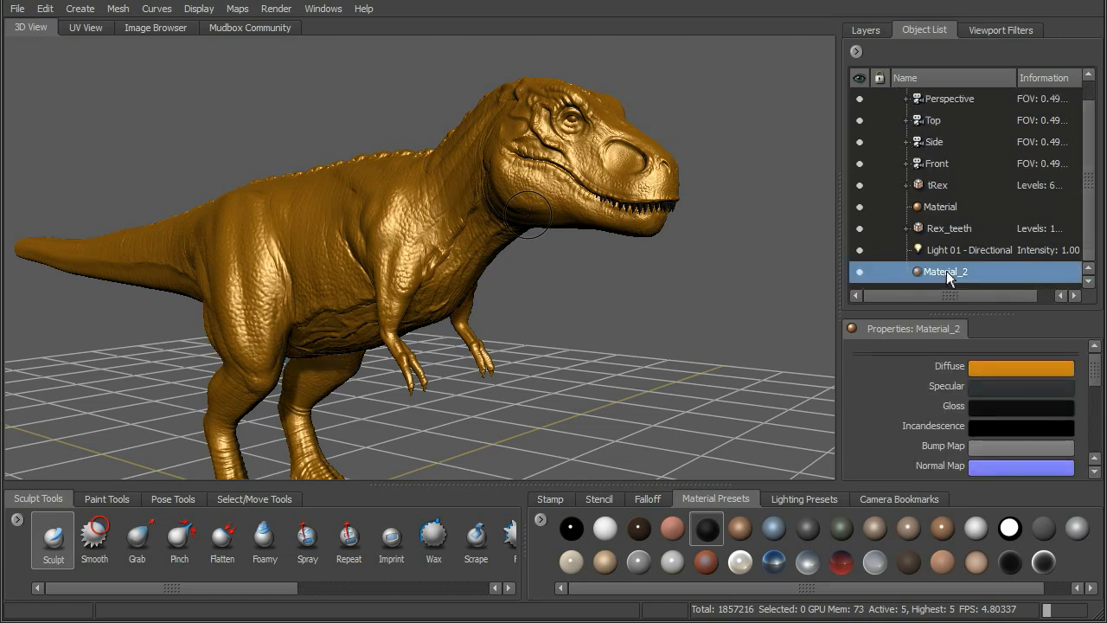
right_click(954, 274)
left_click(981, 282)
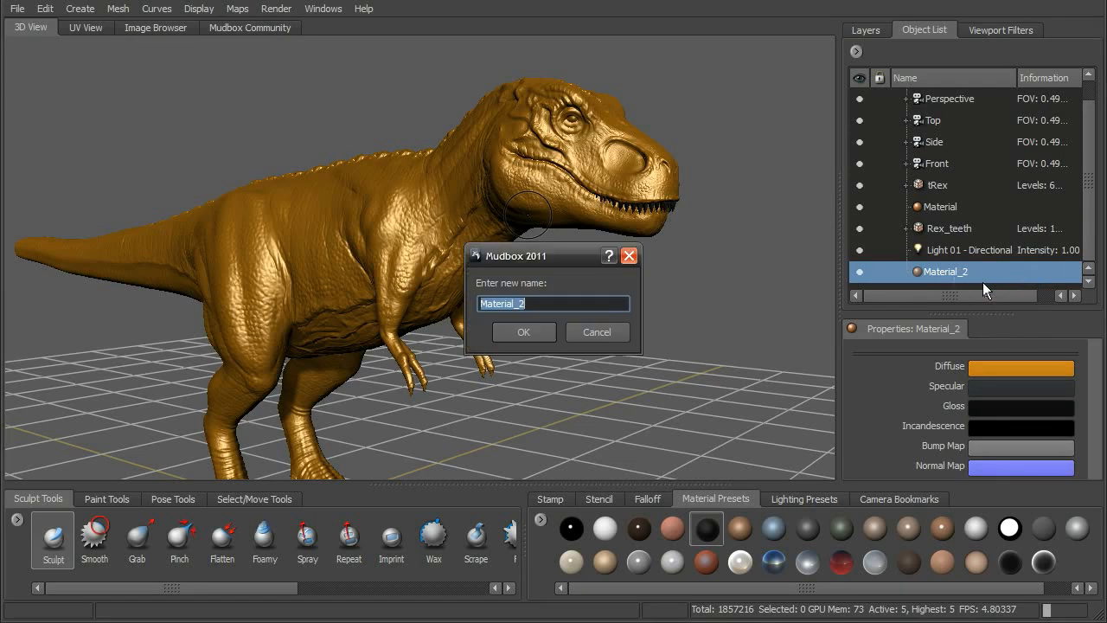
left_click_drag(579, 256, 833, 220)
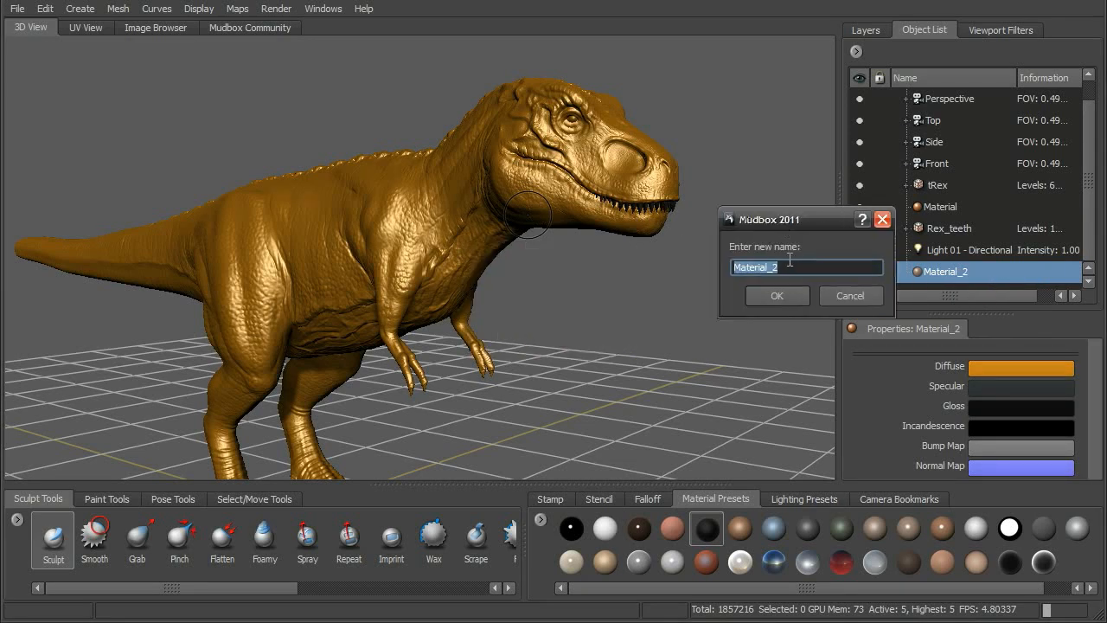
type("R")
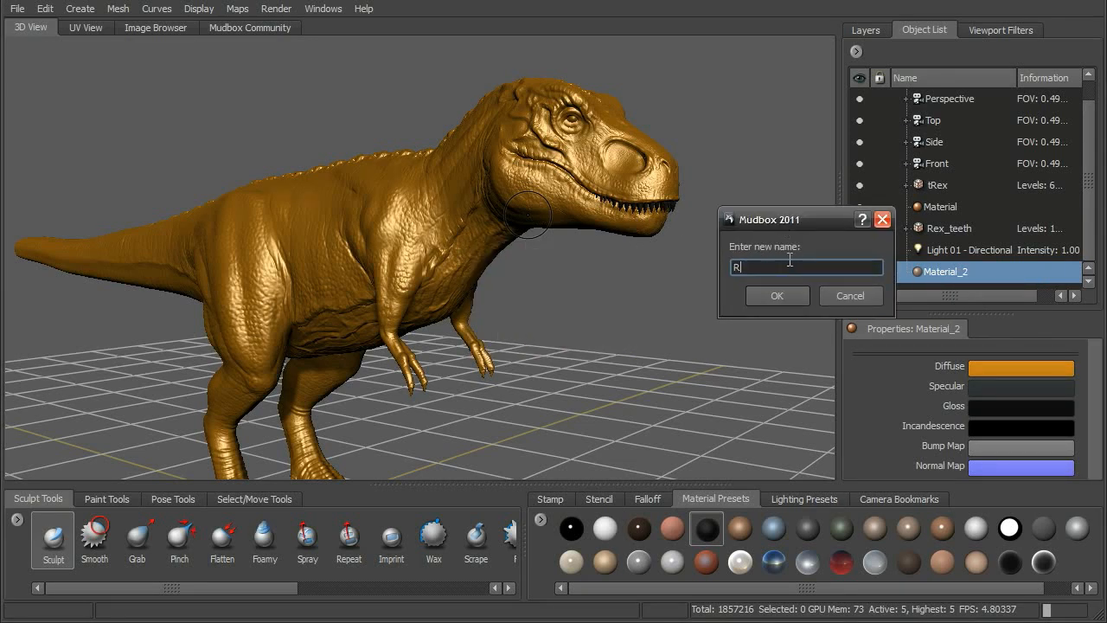
type("ex_body_mat")
left_click(788, 296)
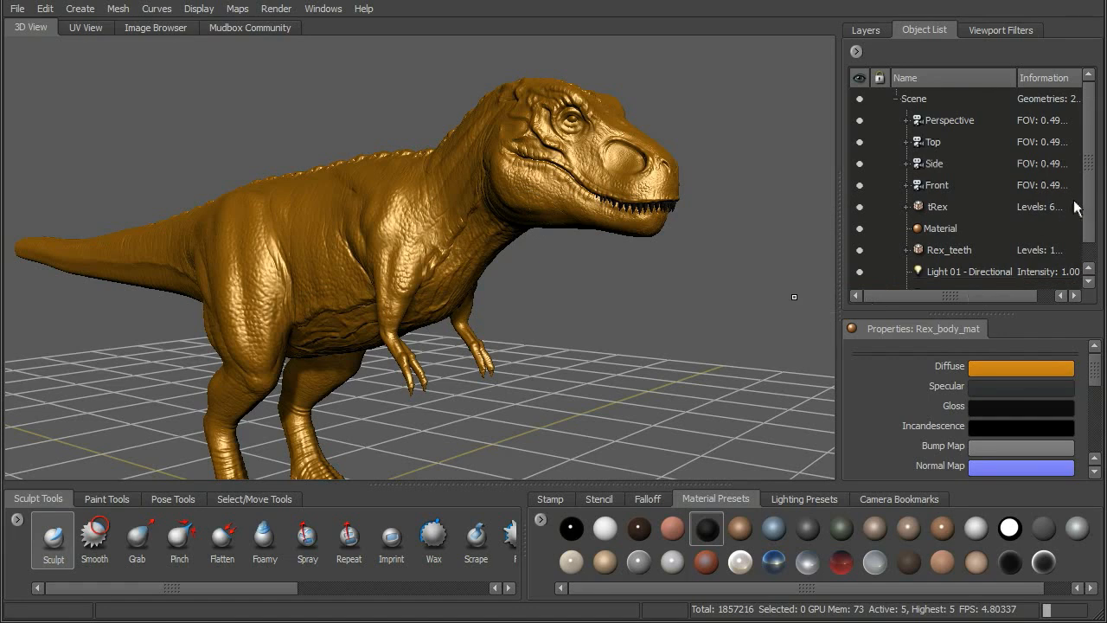
- Change the diffuse color of Rex_body_mat to a dark green
scroll(1088, 214, "down", 1)
left_click(958, 274)
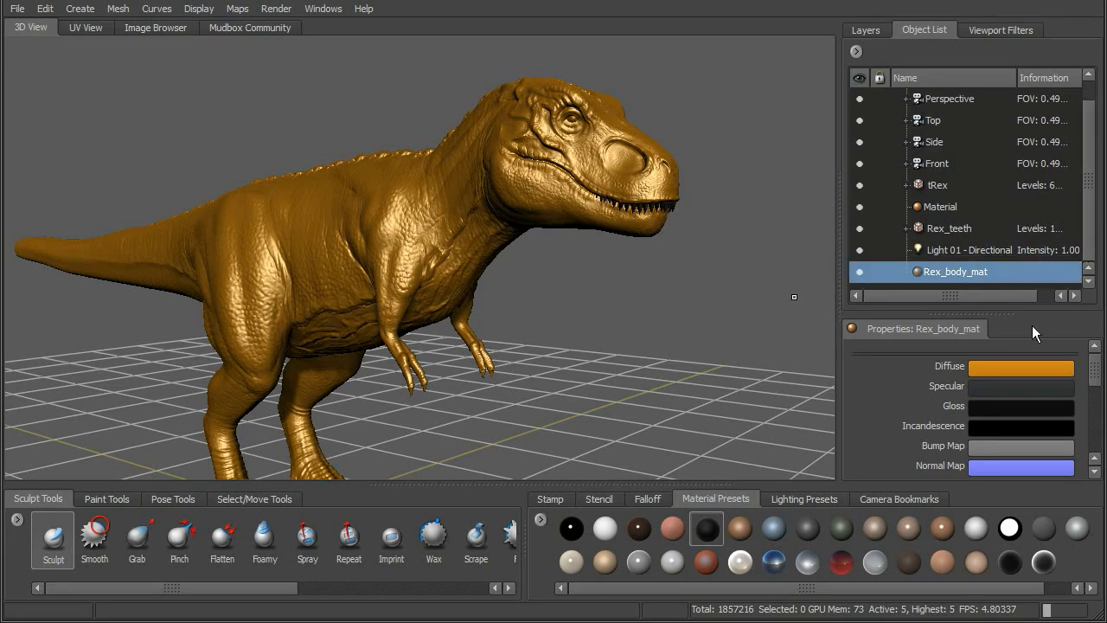
left_click(1048, 366)
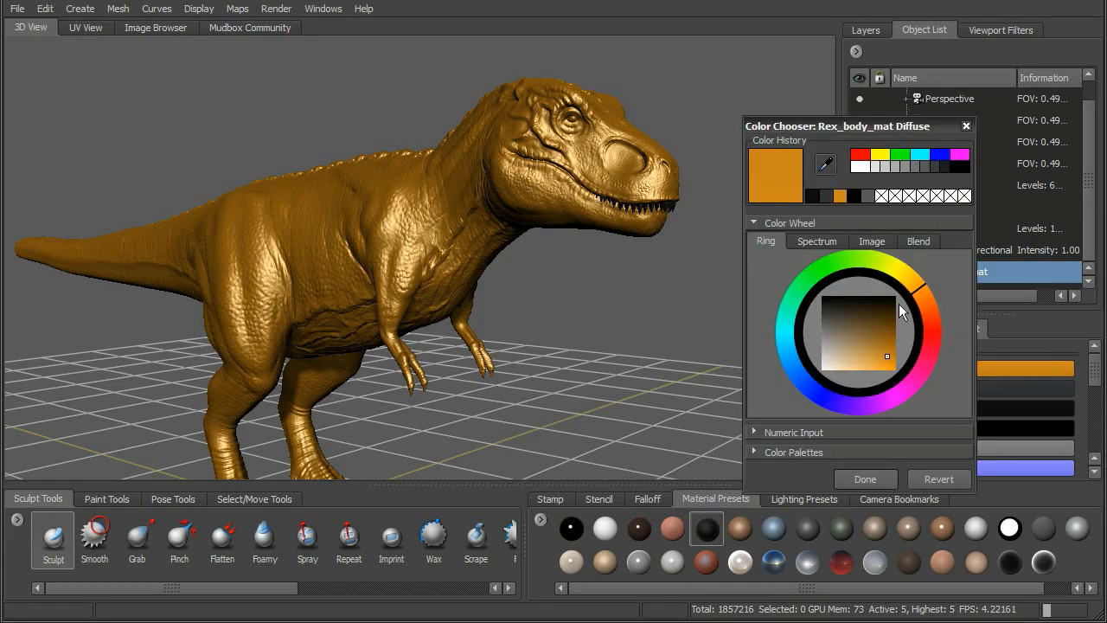
left_click(855, 258)
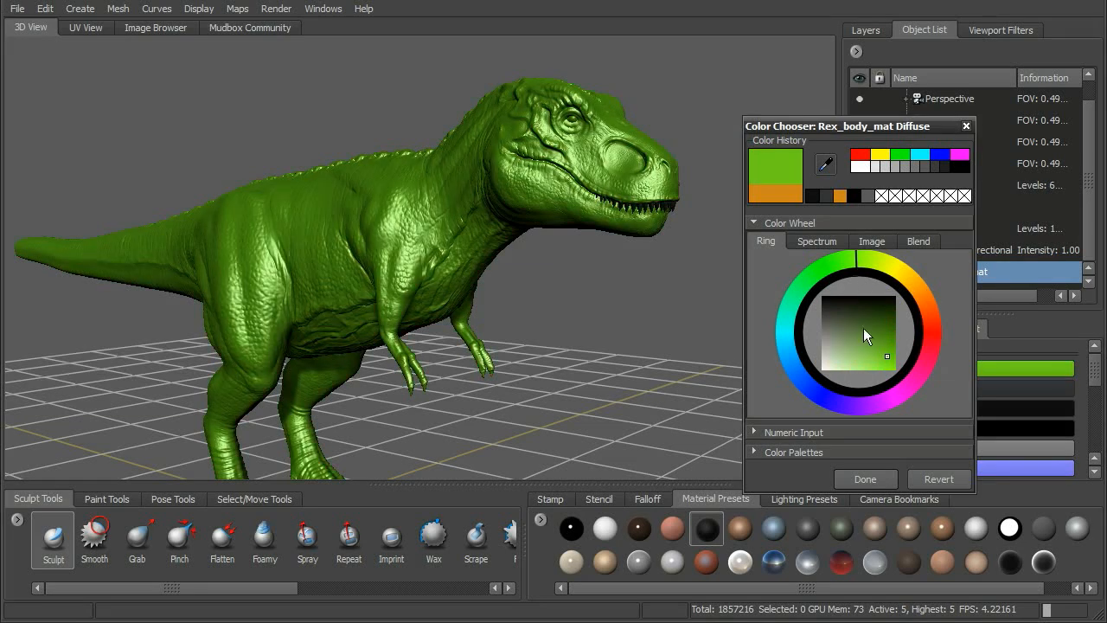
left_click_drag(875, 336, 879, 338)
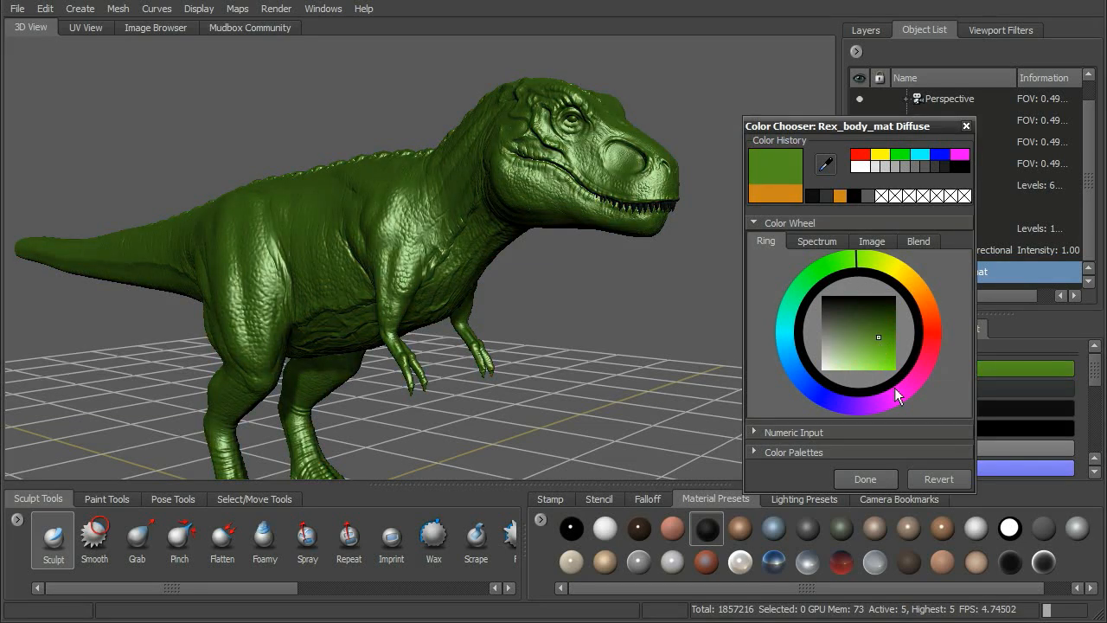
left_click(882, 329)
left_click(865, 479)
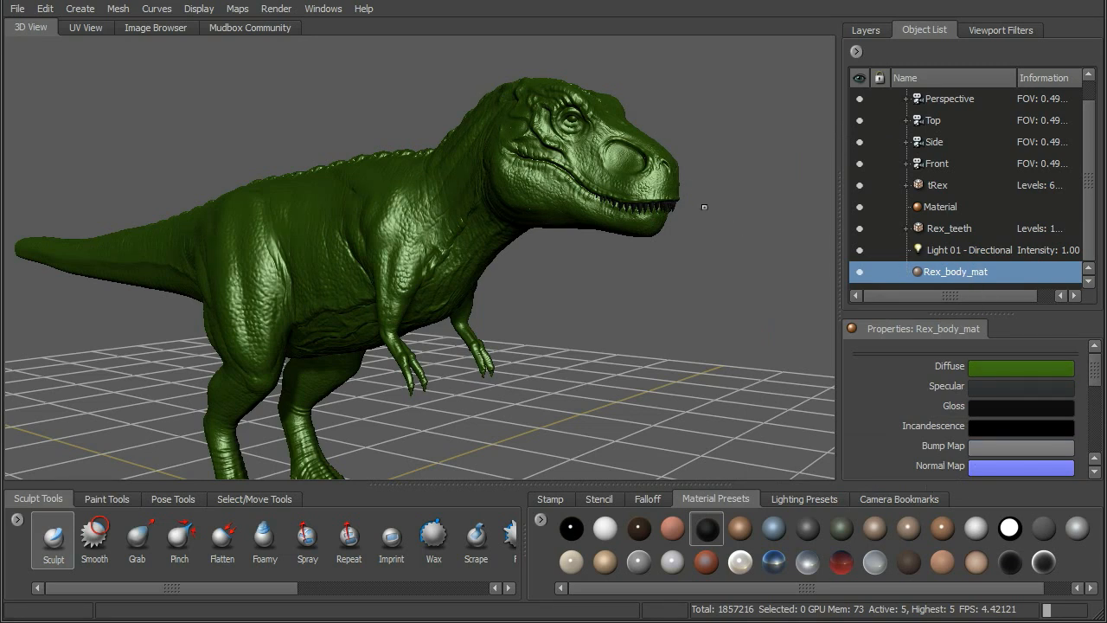
- Assign a new Mudbox Material to the T-Rex's teeth
scroll(699, 240, "up", 4)
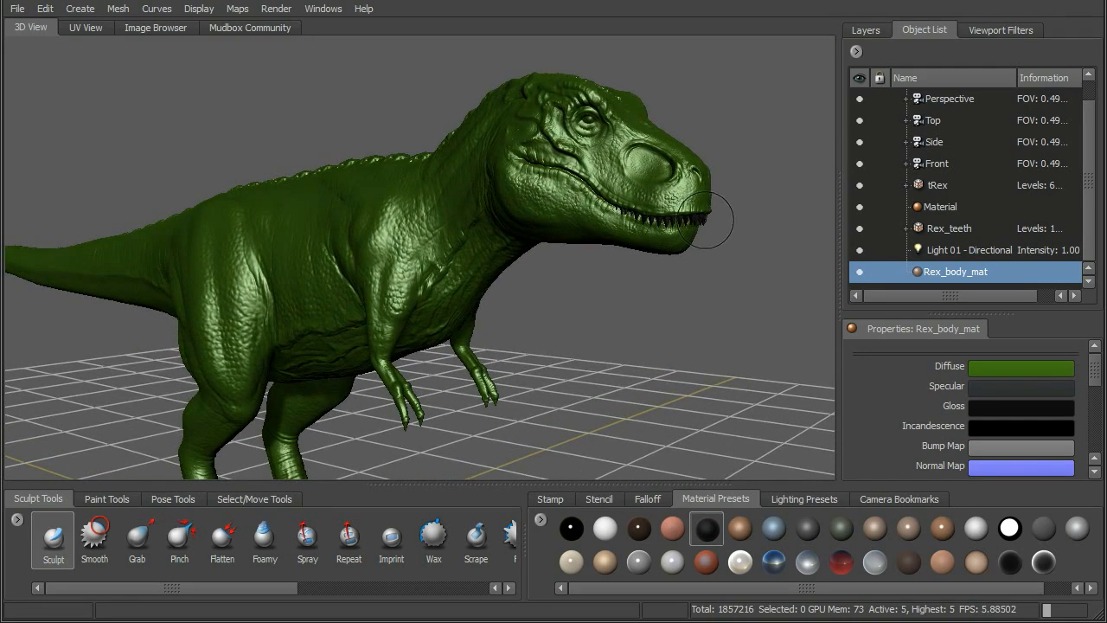
right_click(707, 221)
mouse_move(707, 230)
left_click(917, 231)
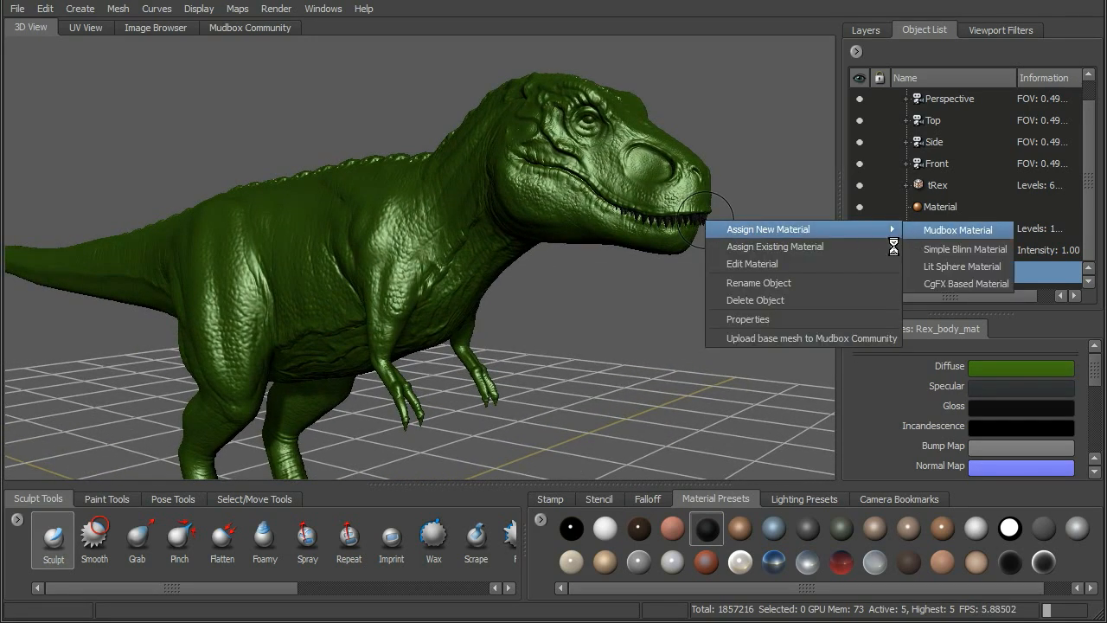
left_click_drag(601, 87, 869, 96)
- Set the new teeth material's diffuse color to a pale warm grey and close its settings window
left_click(911, 133)
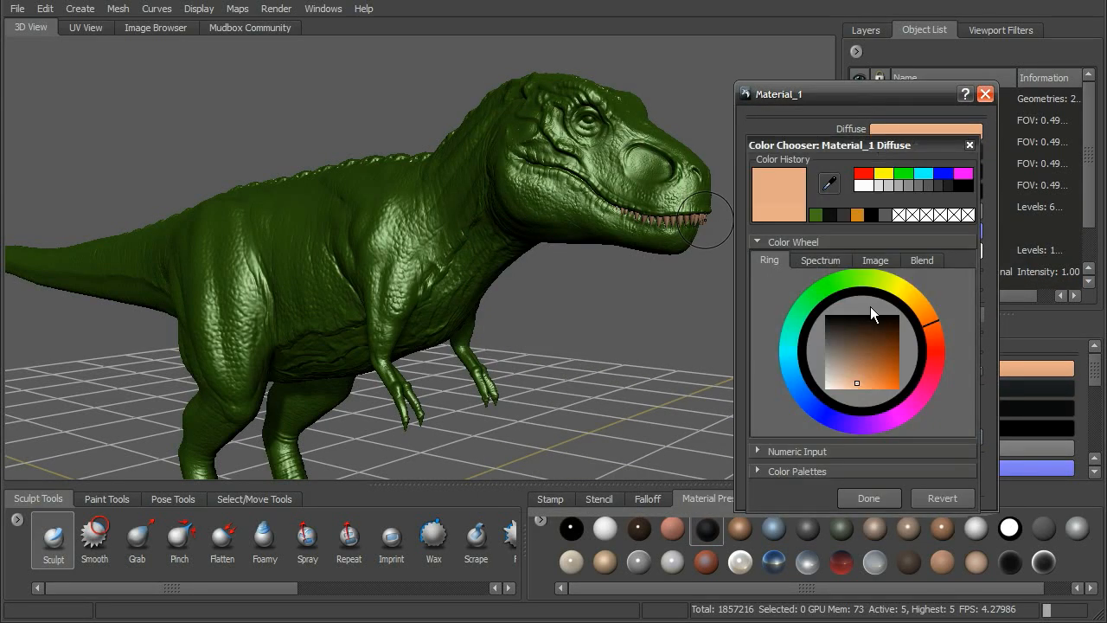
left_click_drag(853, 372, 834, 368)
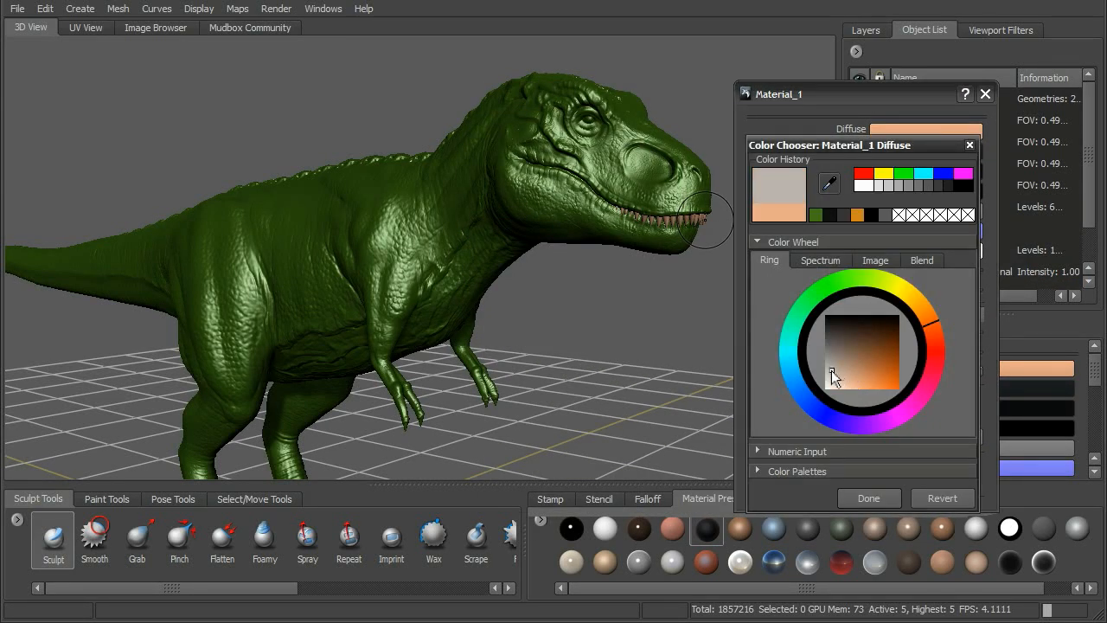
left_click(872, 501)
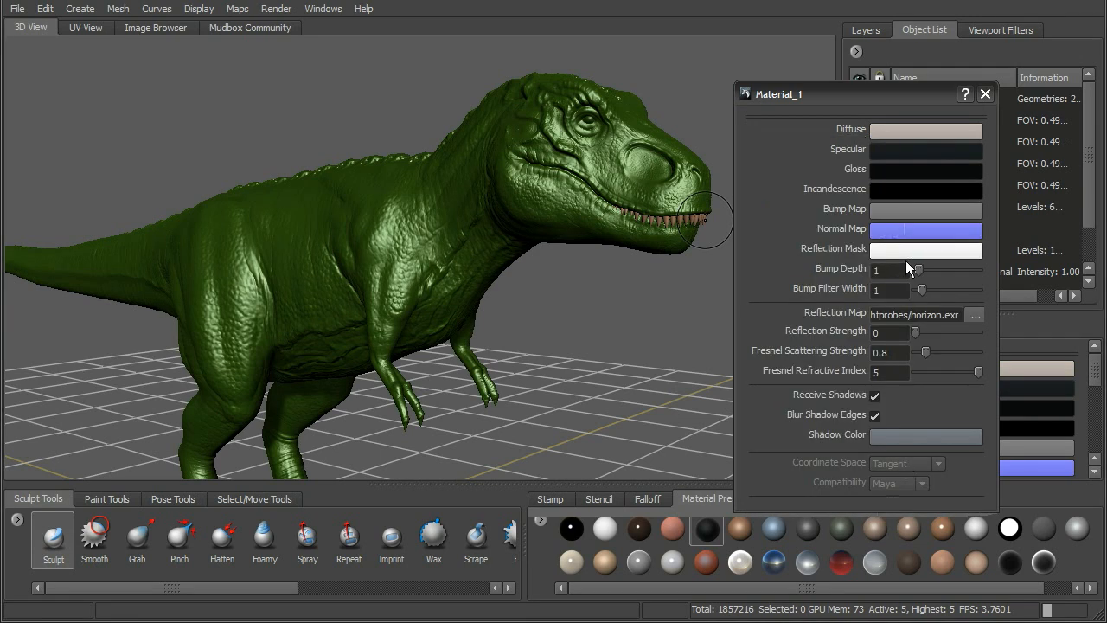
left_click(986, 95)
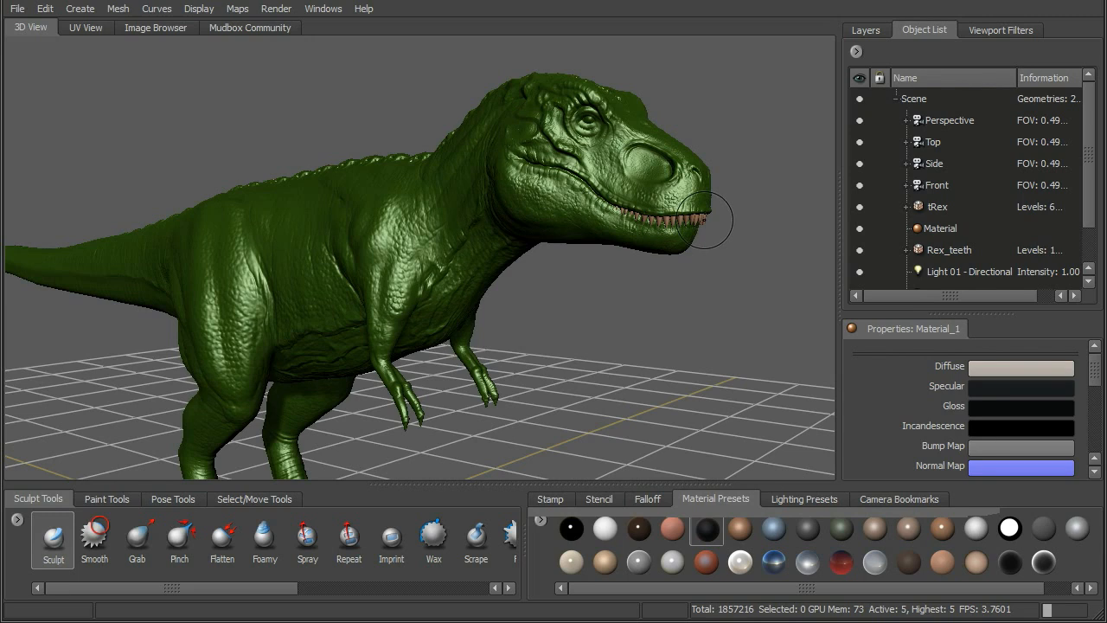
- Assign the existing Material_1 to the teeth
right_click(705, 221)
mouse_move(893, 248)
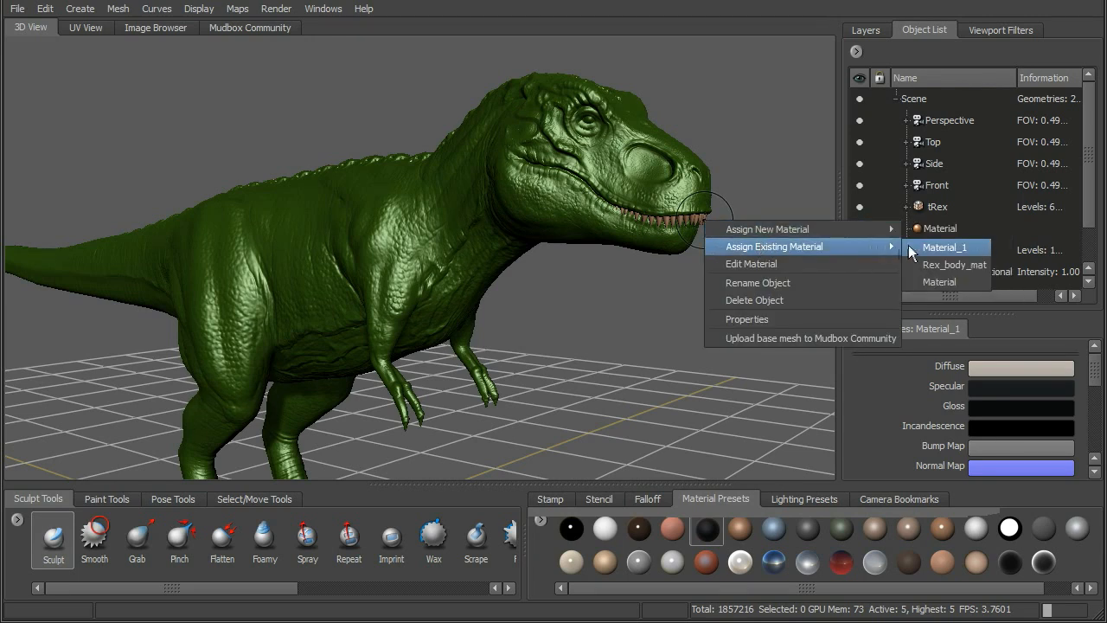
left_click(922, 249)
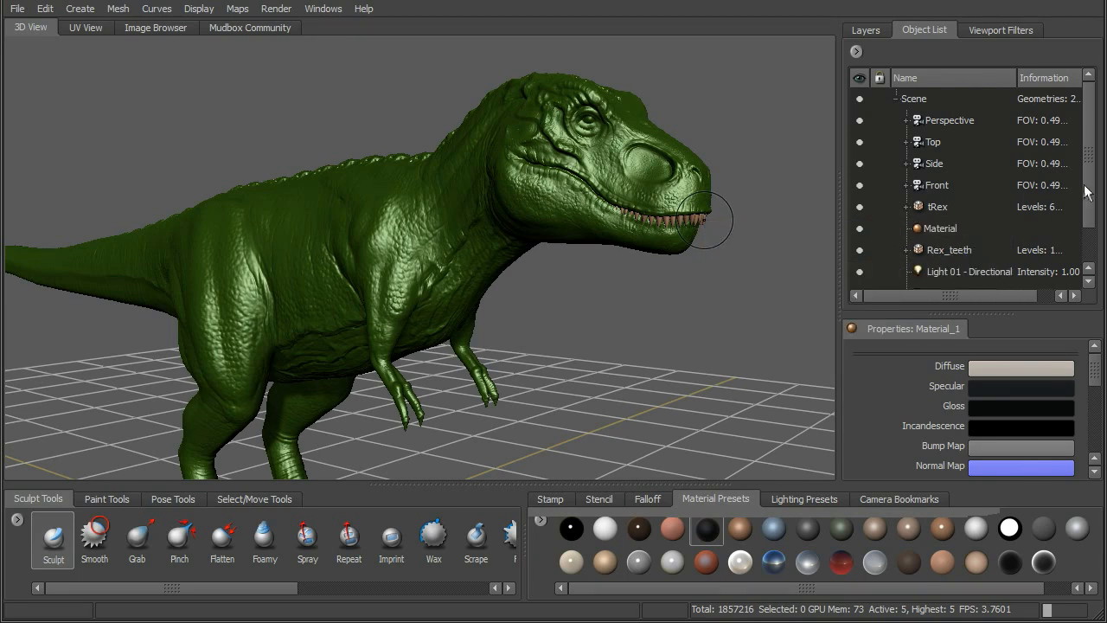
- Rename the teeth material Material_1 as Teeth_mat
left_click_drag(1081, 187, 1088, 204)
left_click(959, 274)
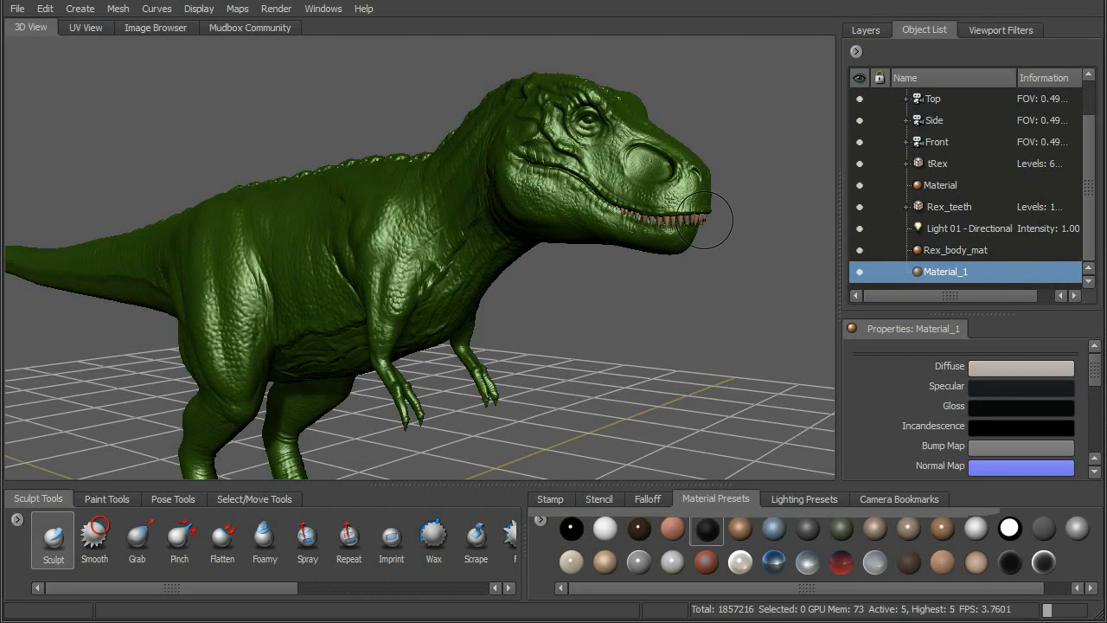
right_click(707, 220)
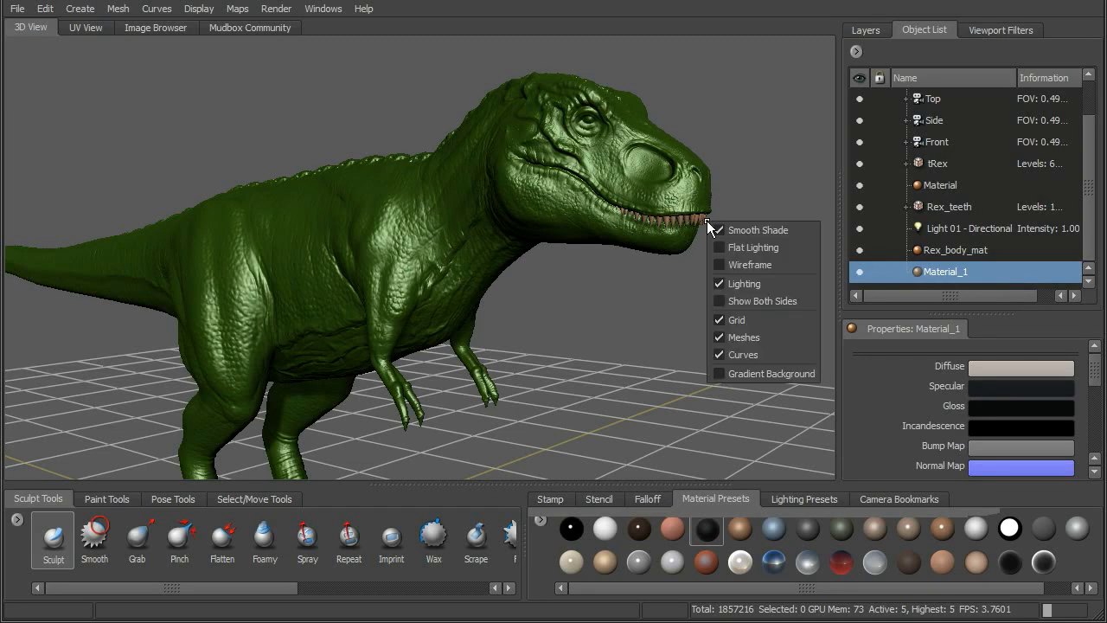
left_click(952, 272)
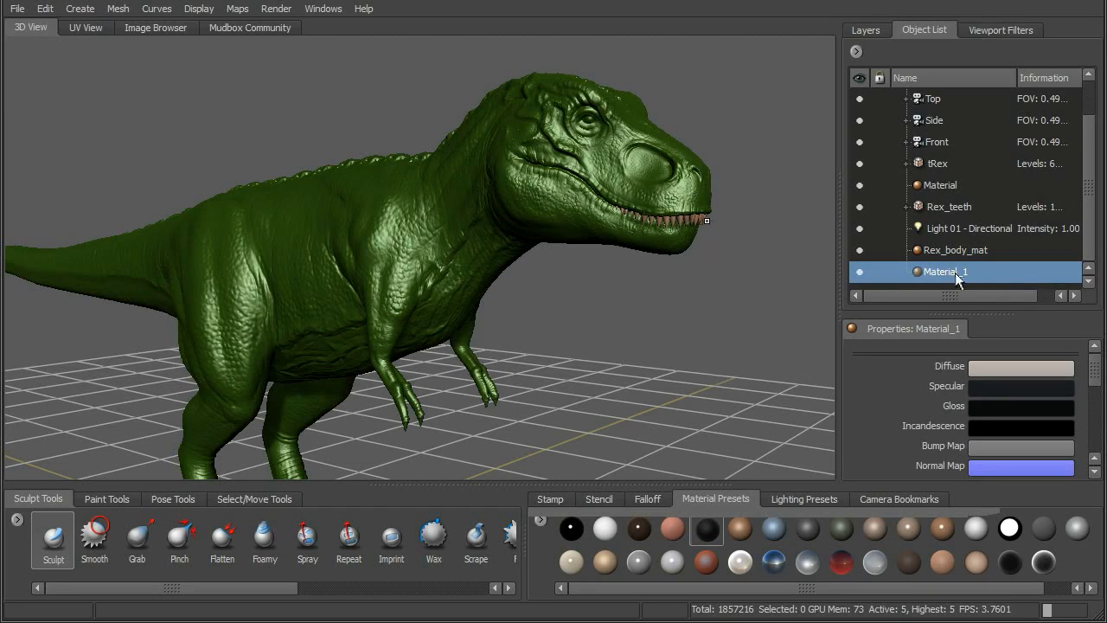
right_click(959, 272)
left_click(977, 277)
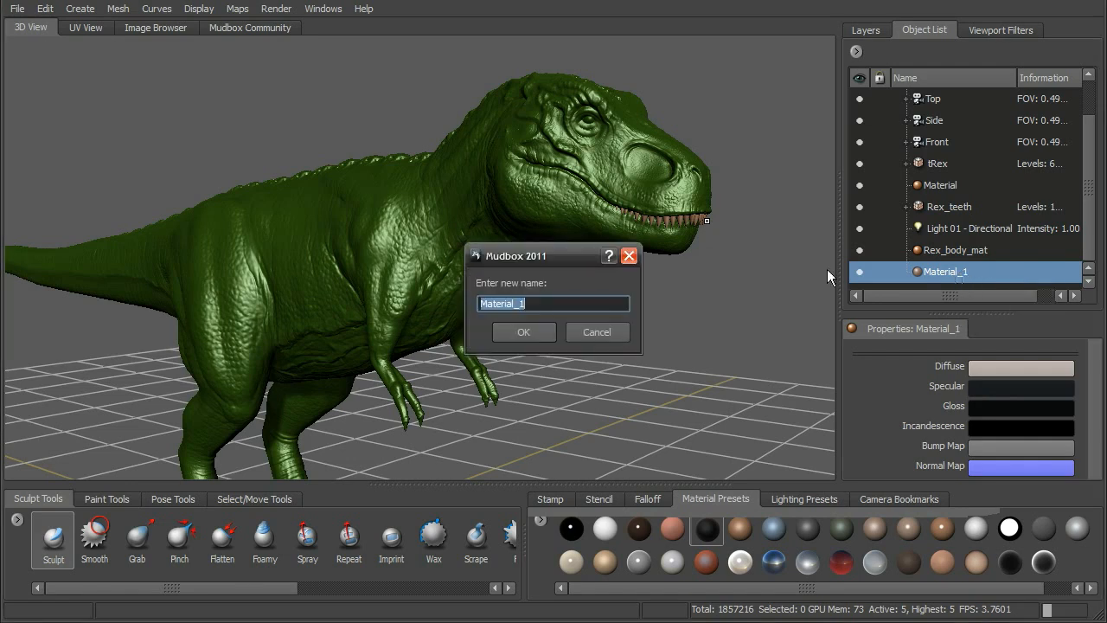
type("Te")
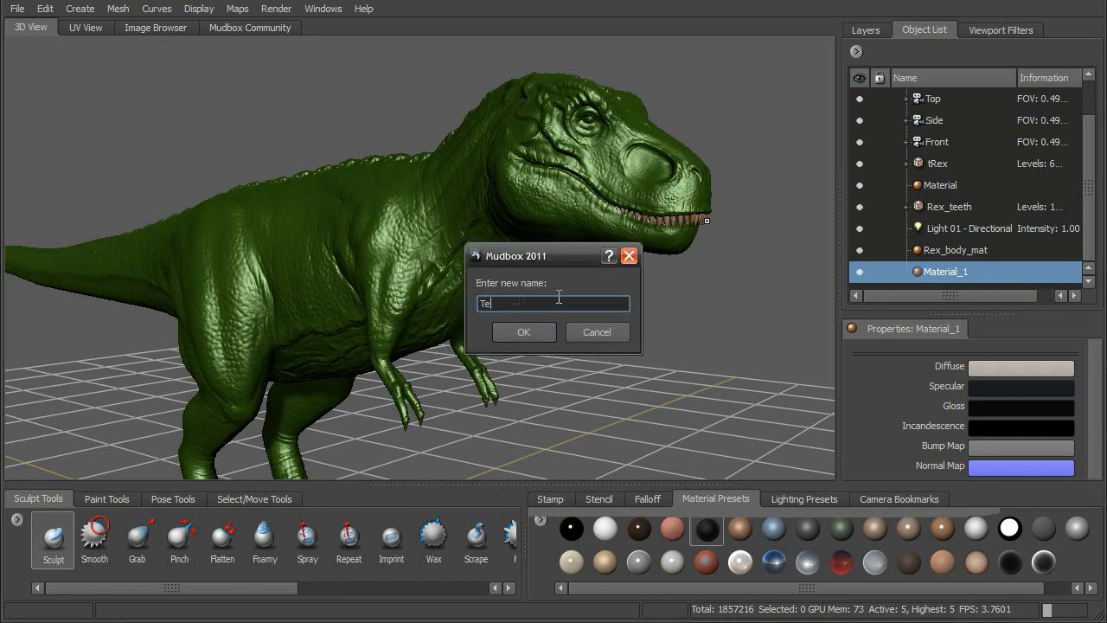
type("eth_mat")
key("Return")
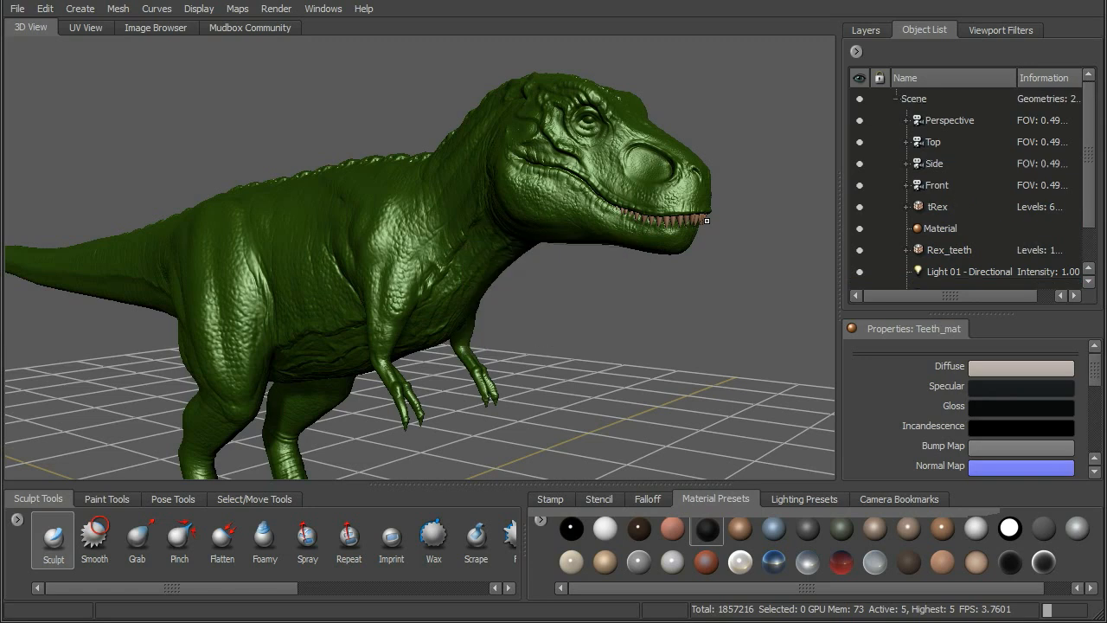
- Assign the existing Teeth_mat material to the teeth mesh
left_click_drag(639, 301, 600, 294, "alt")
mouse_move(614, 295)
right_mouse_down("alt")
mouse_move(696, 309)
mouse_move(749, 244)
right_mouse_up("alt")
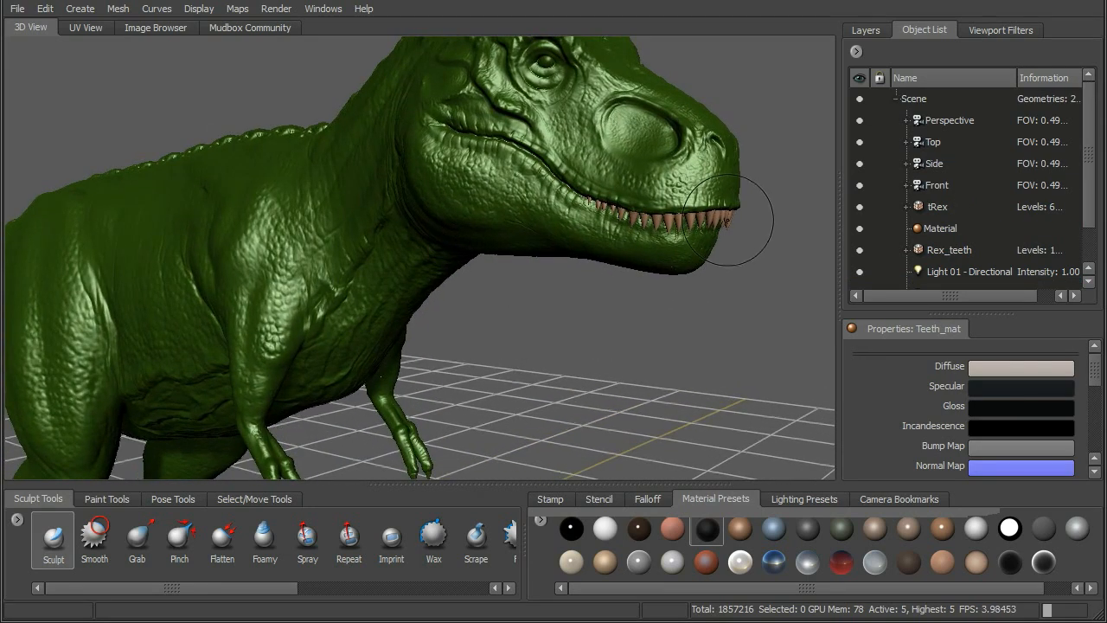
right_click(731, 217)
mouse_move(813, 243)
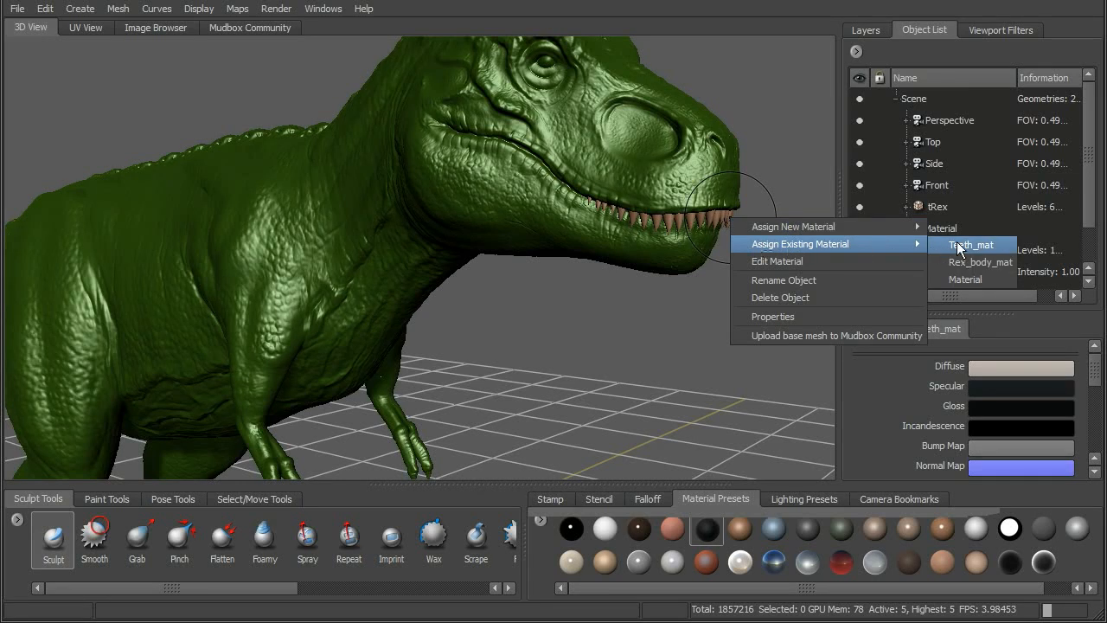
left_click(952, 245)
mouse_move(753, 218)
left_mouse_down("alt")
mouse_move(778, 227)
mouse_move(713, 212)
mouse_move(735, 218)
left_mouse_up("alt")
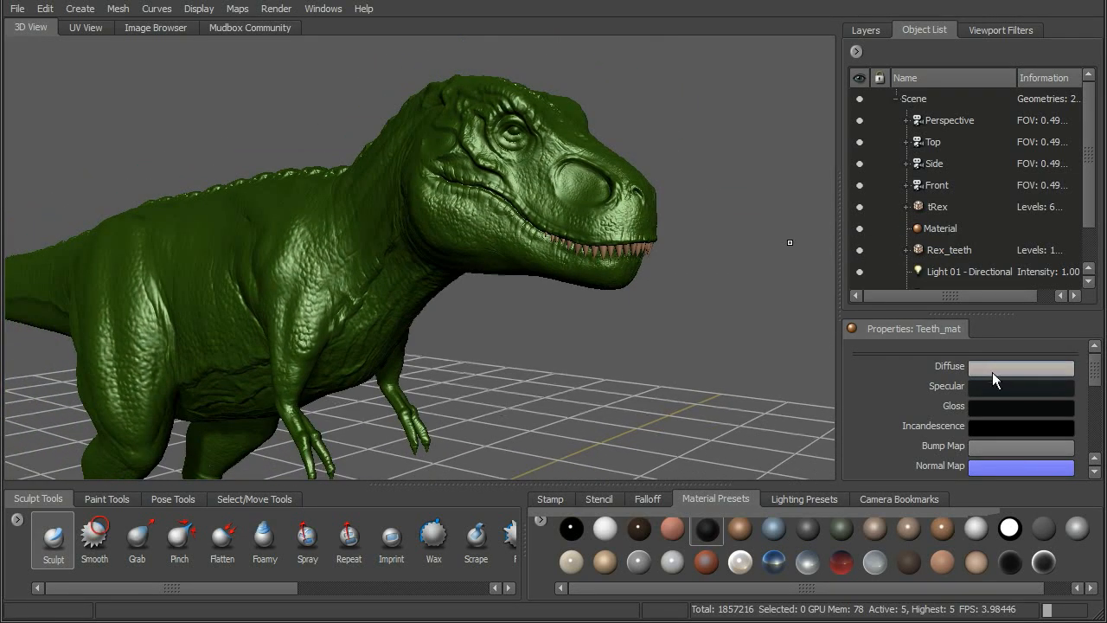
- Shift the diffuse color of Teeth_mat to a pale yellowish-green grey and check its specular color without changing it
left_click(992, 371)
left_click(868, 298)
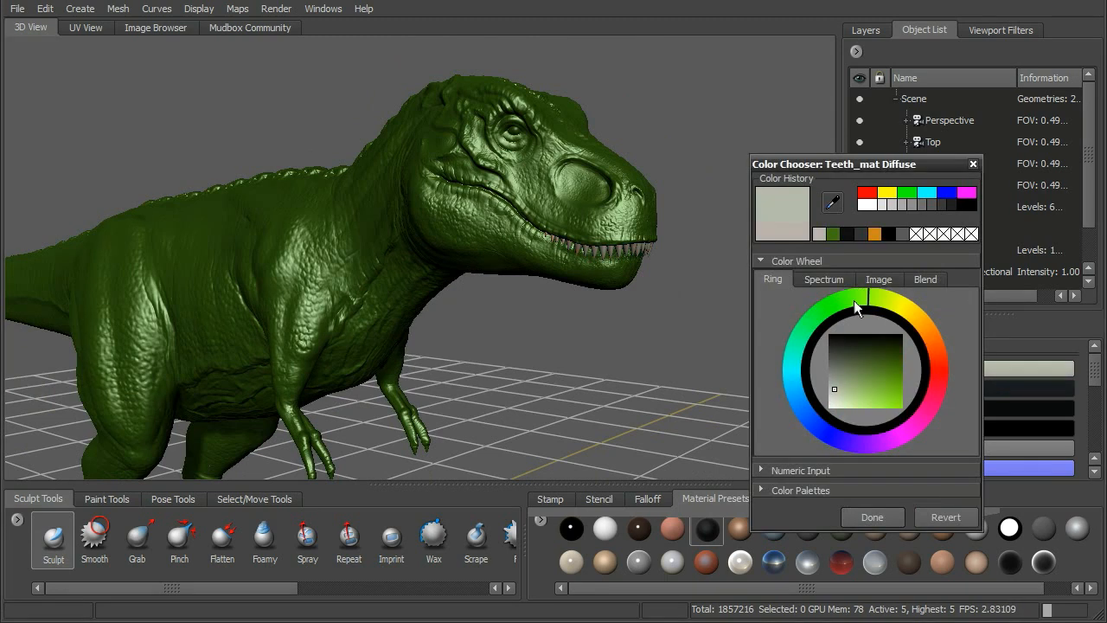
left_click(889, 302)
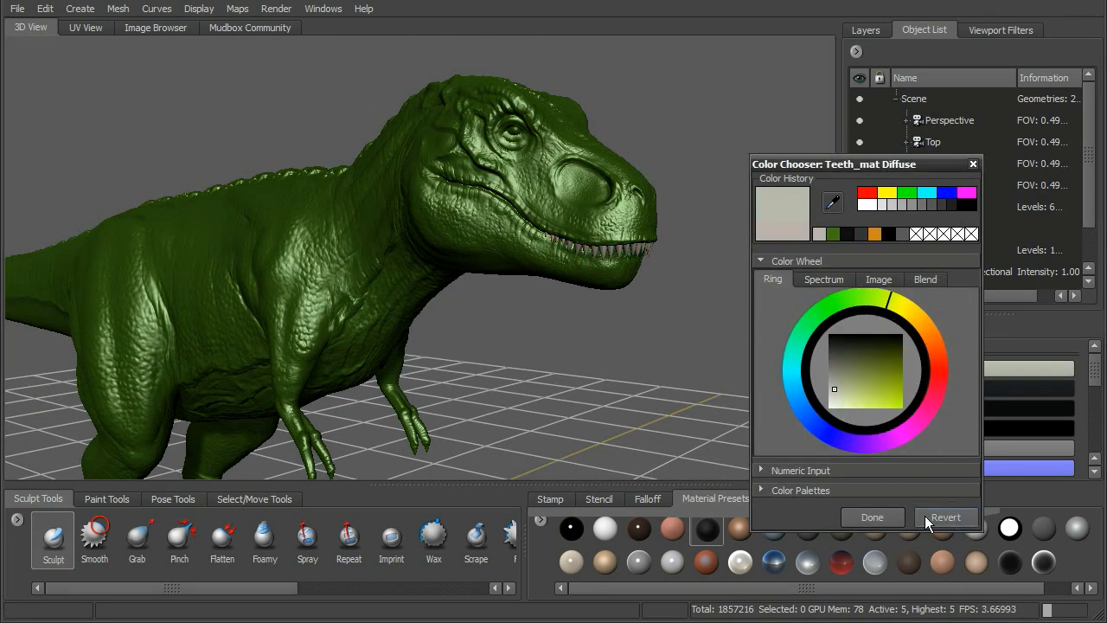
left_click(898, 516)
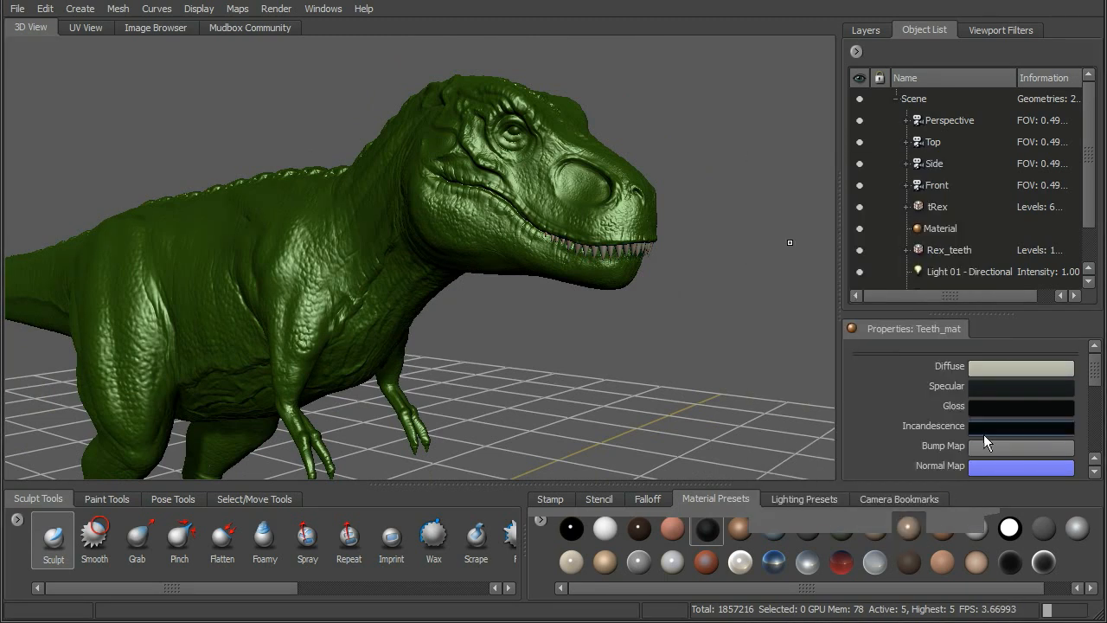
left_click(1013, 385)
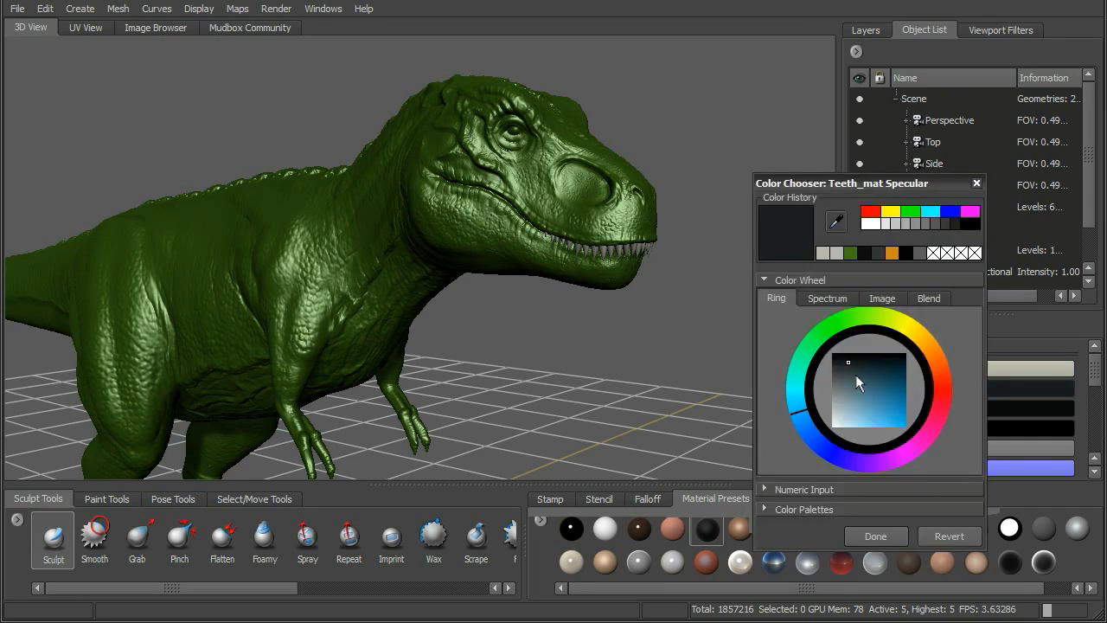
left_click(887, 534)
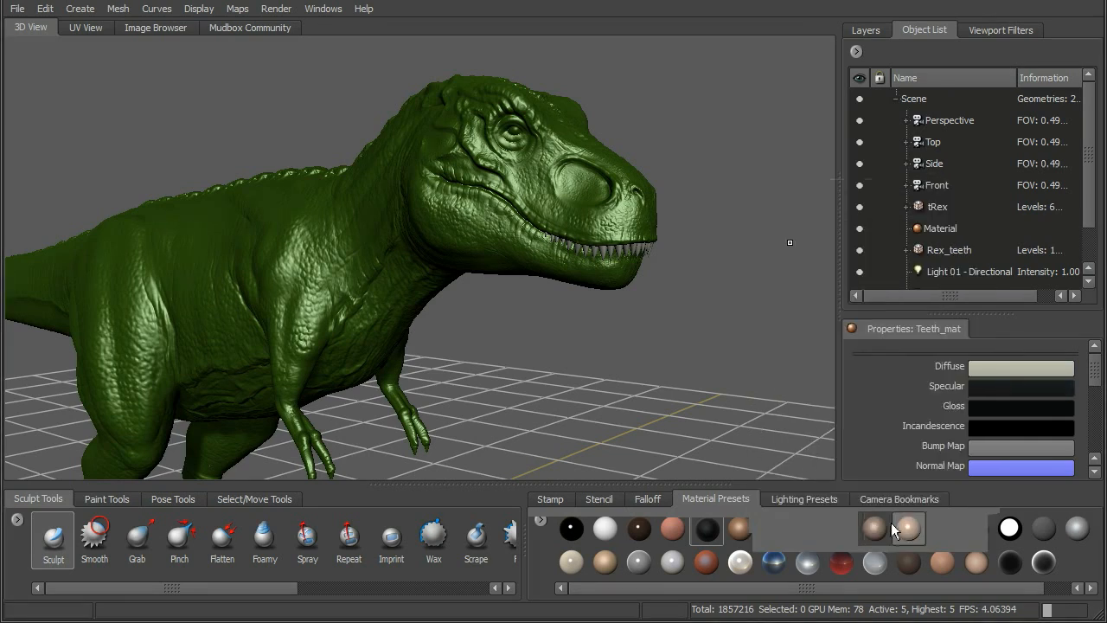
- Set the diffuse color of Teeth_mat to a light, nearly neutral grey with a yellow hue
left_click(991, 368)
left_click(878, 416)
left_click(842, 409)
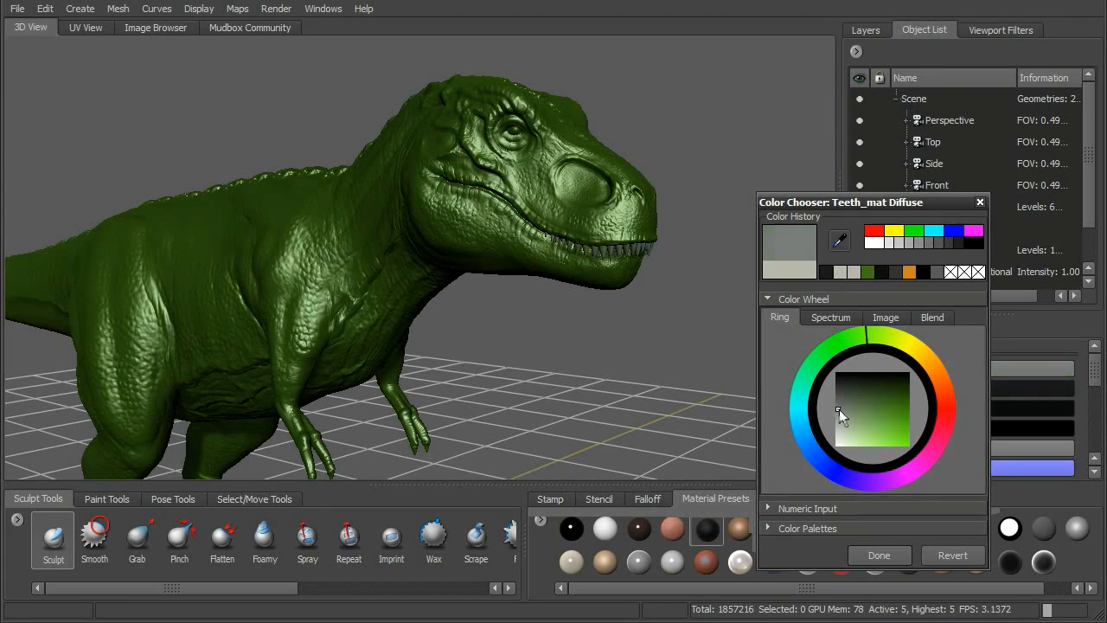
left_click_drag(841, 413, 837, 431)
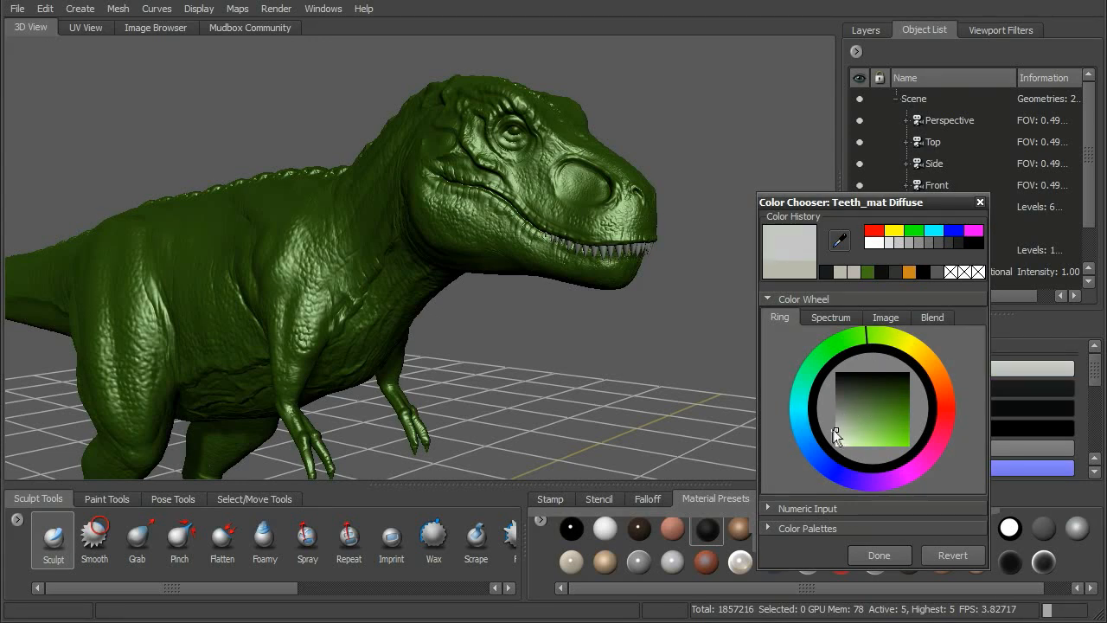
left_click(895, 348)
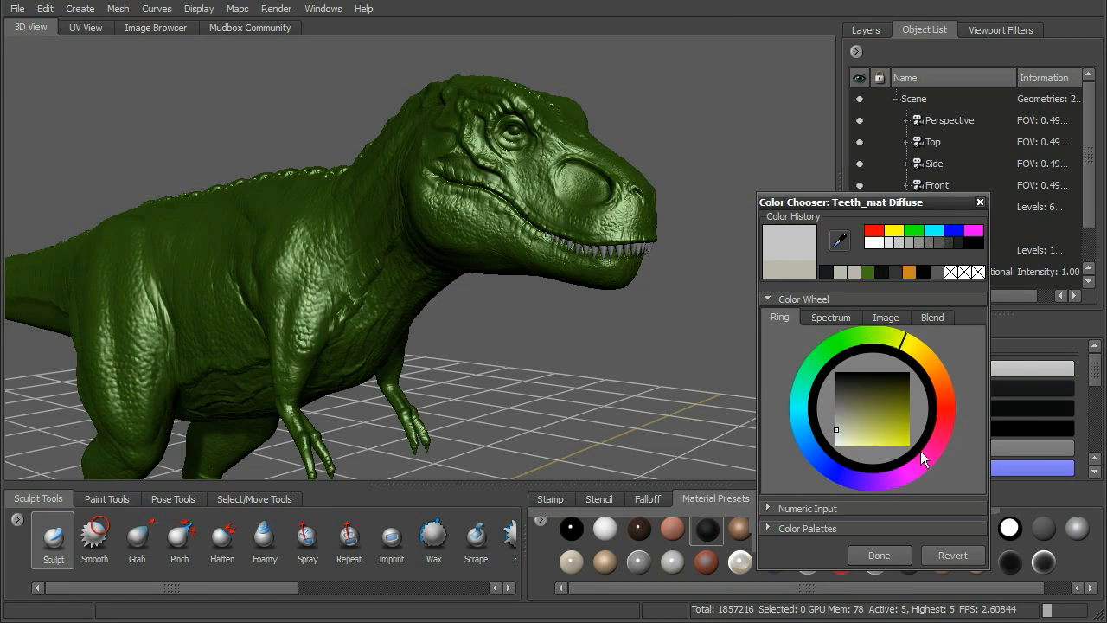
left_click(878, 556)
- Show the paint layers instead of the object list and the sculpt layers
left_click_drag(697, 264, 741, 254, "alt")
left_click_drag(1088, 195, 1095, 245)
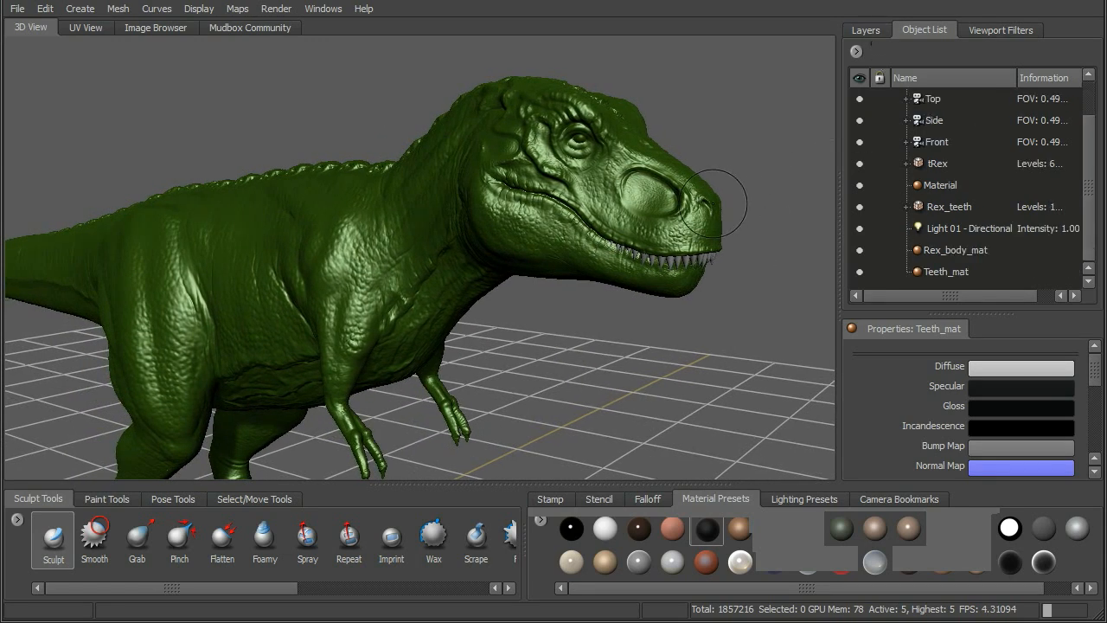
scroll(852, 171, "up", 2)
left_click(866, 30)
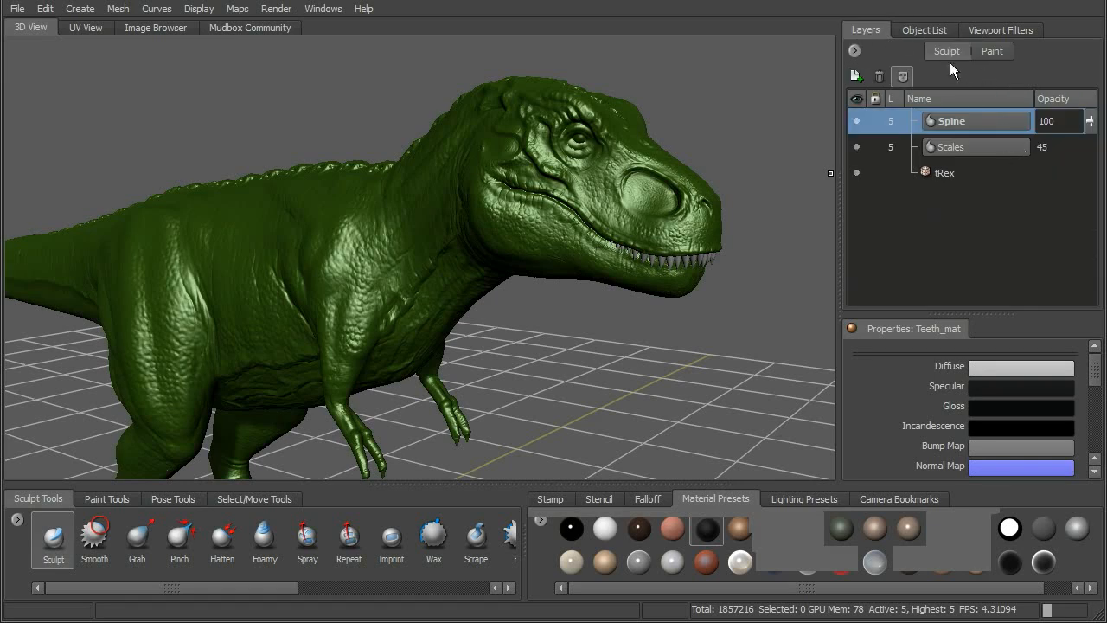
left_click_drag(737, 239, 750, 228, "alt")
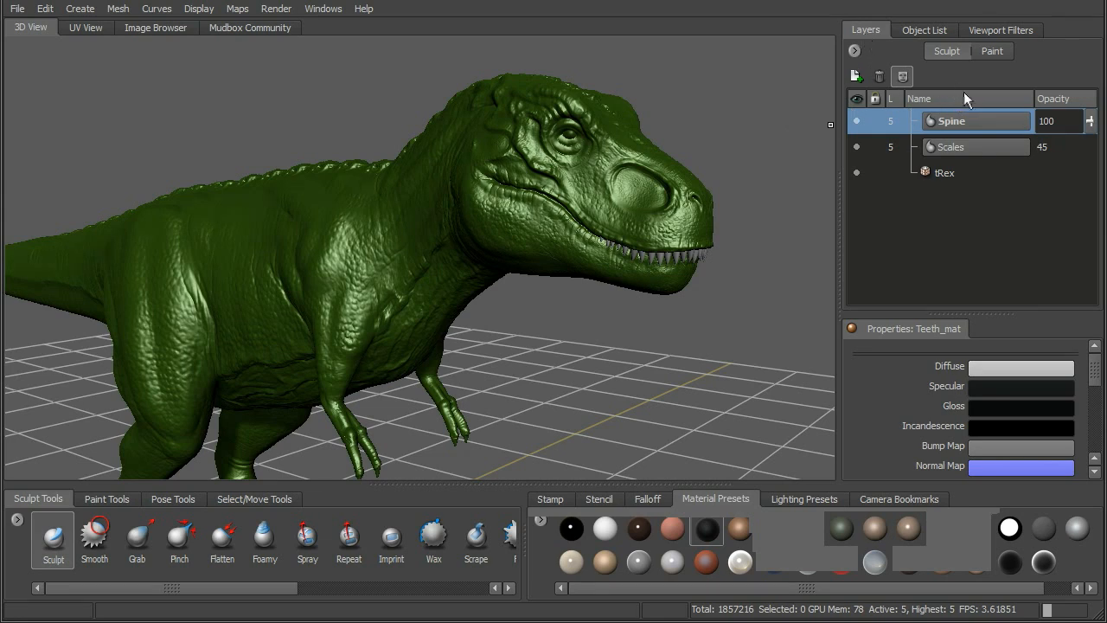
left_click(993, 51)
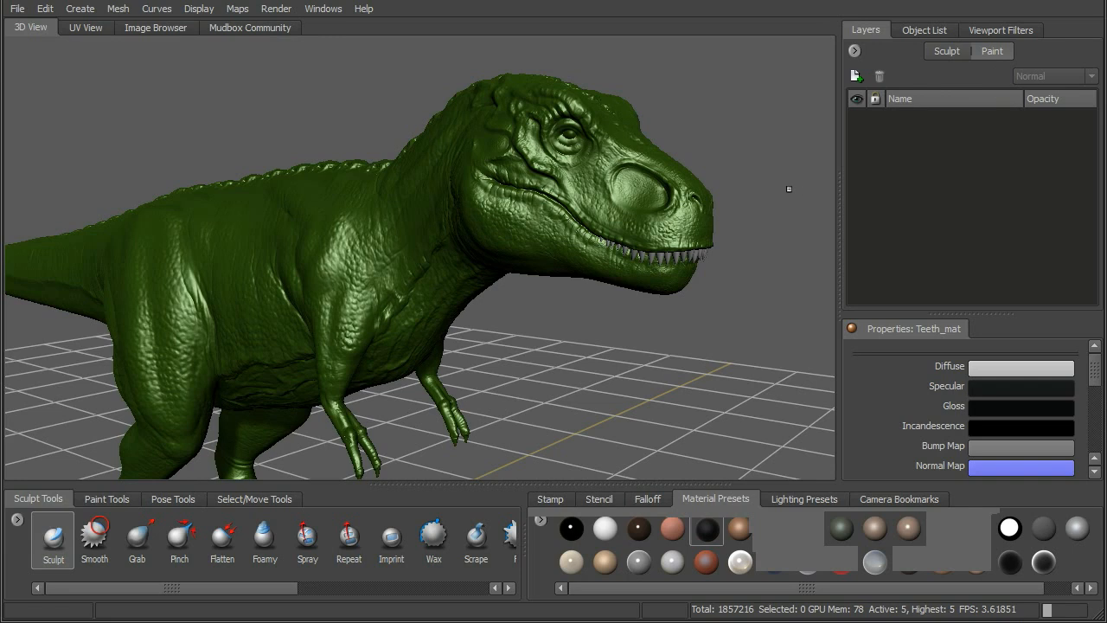
left_click_drag(805, 192, 749, 231, "alt")
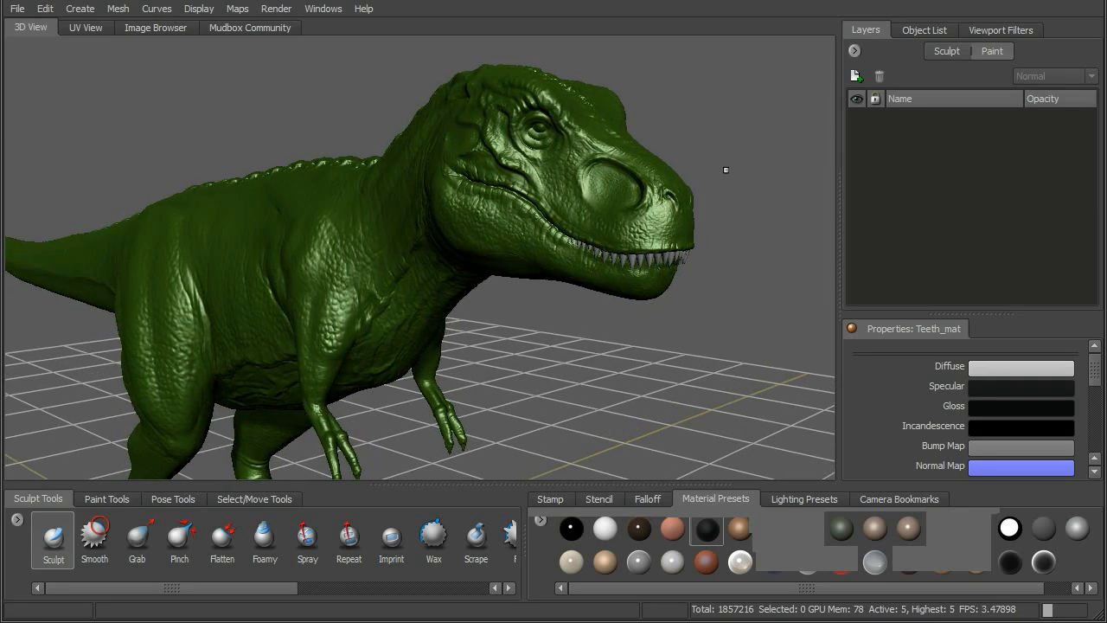
left_click_drag(736, 170, 828, 148, "alt")
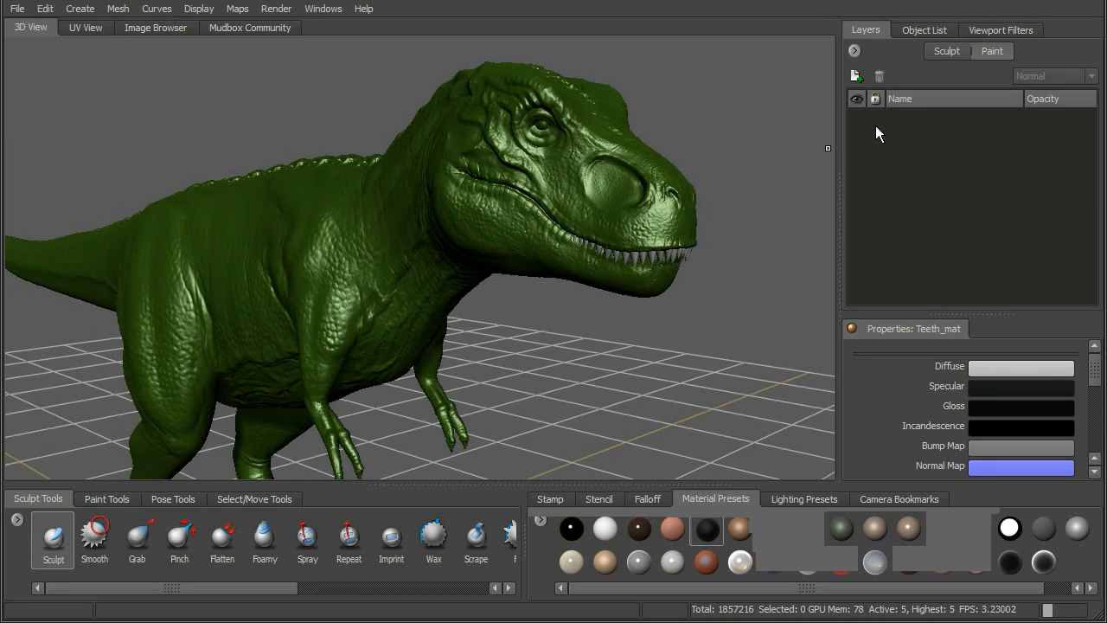
left_click(854, 50)
left_click(835, 78)
left_click(855, 77)
left_click_drag(629, 226, 927, 104)
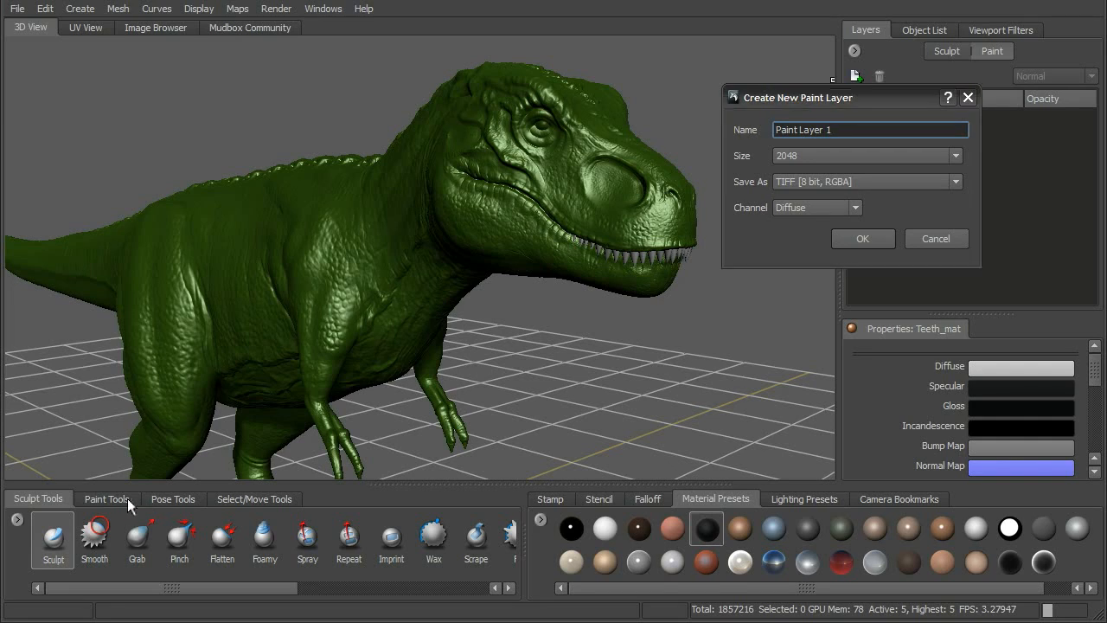
left_click(938, 239)
- Start the Paint Brush on the T-Rex's head and name the new paint layer Rex_body_color
left_click(112, 499)
left_click(57, 536)
left_click(662, 220)
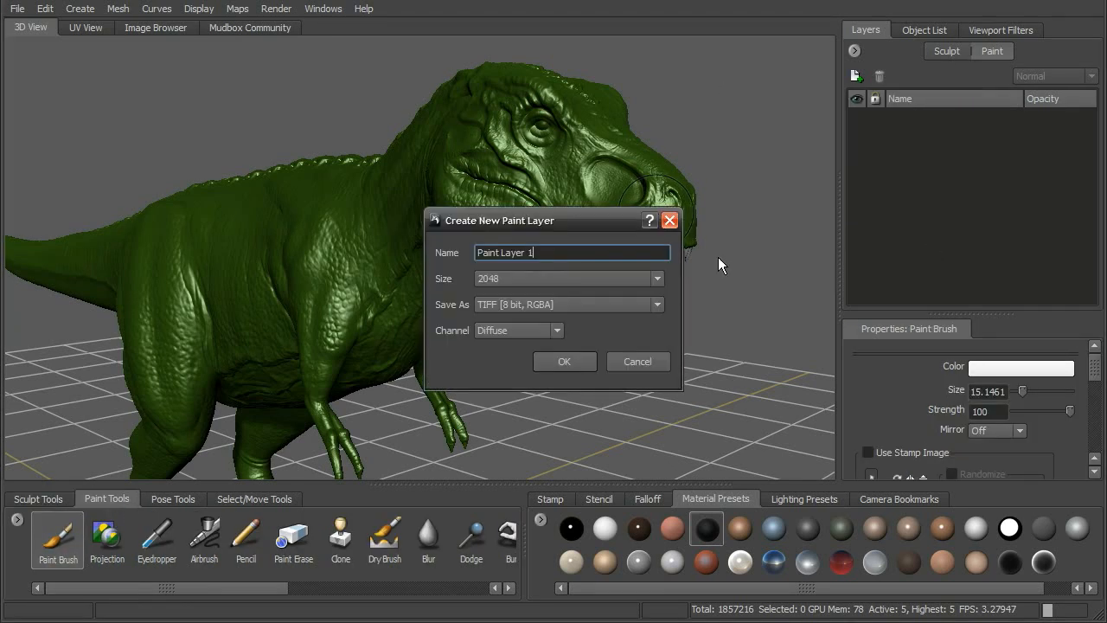
mouse_move(552, 219)
left_mouse_down()
mouse_move(843, 190)
mouse_move(738, 151)
mouse_move(645, 184)
left_mouse_up()
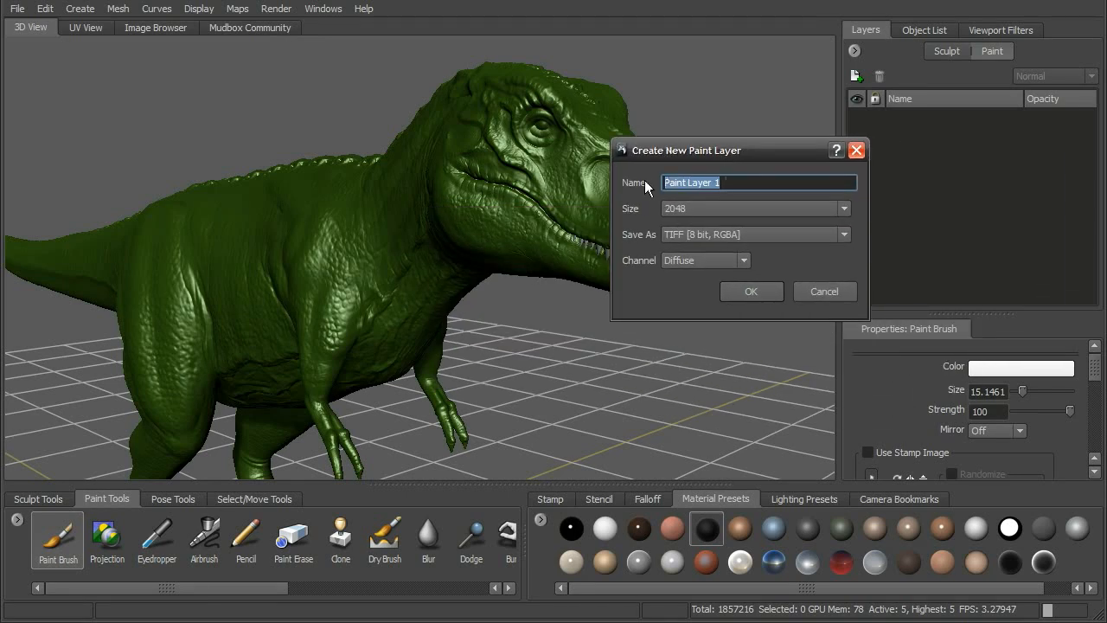
type("Rex_body_d")
type("iff")
key("BackSpace")
key("BackSpace")
key("BackSpace")
key("BackSpace")
type("color")
- Create the Rex_body_color layer with a size of 2048, TIFF [8 bit, RGBA] format and the Diffuse channel
left_click(722, 212)
left_click(715, 249)
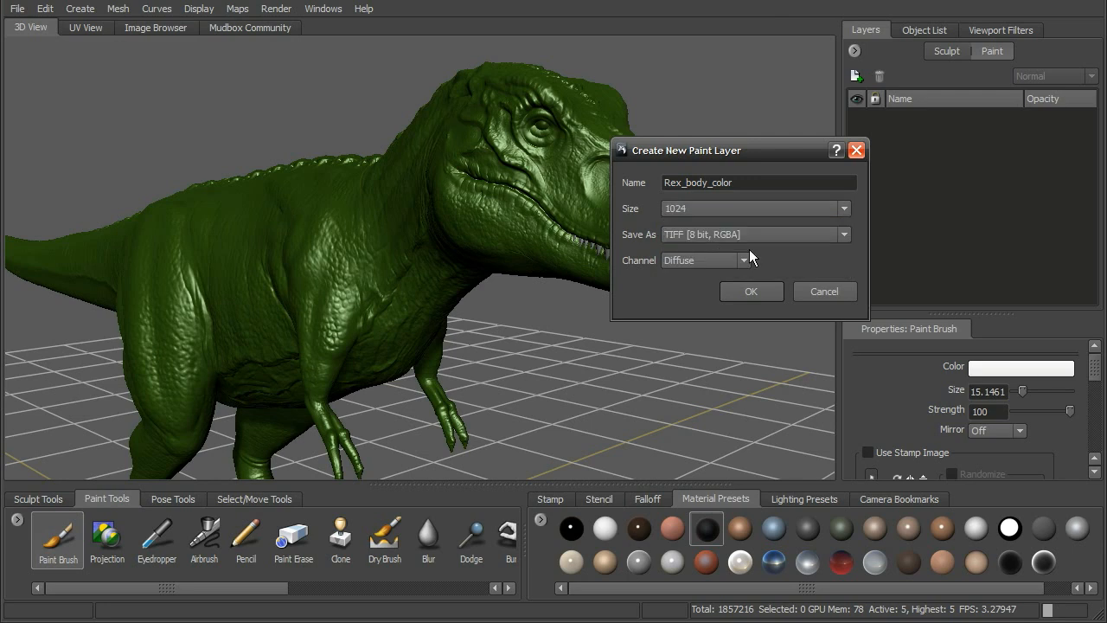
mouse_move(769, 145)
left_mouse_down()
mouse_move(838, 286)
mouse_move(860, 273)
left_mouse_up()
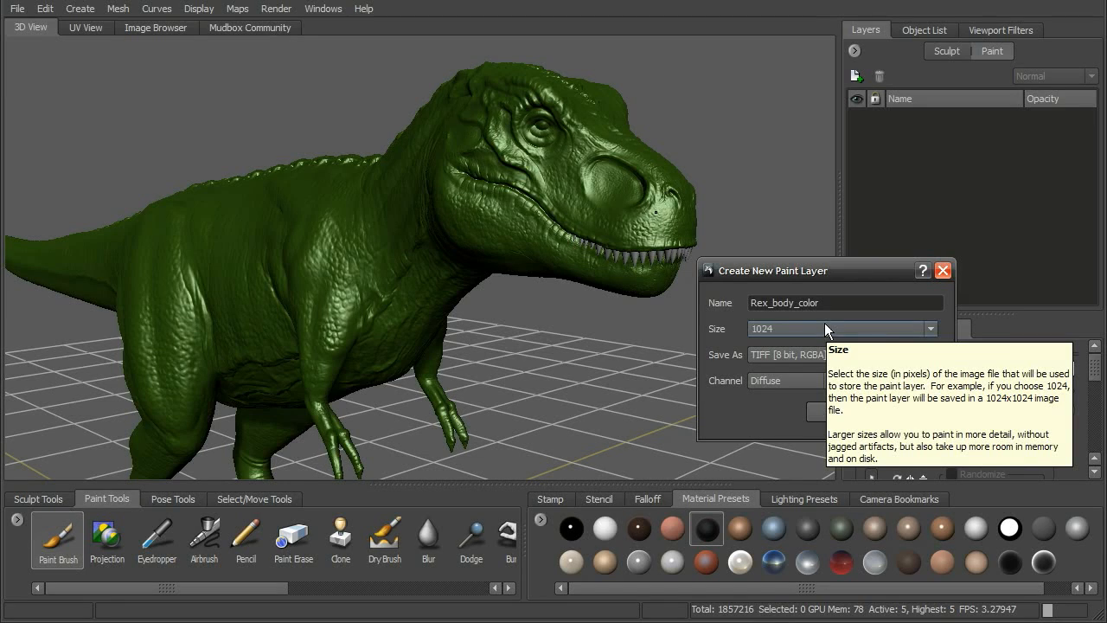
left_click_drag(849, 271, 867, 254)
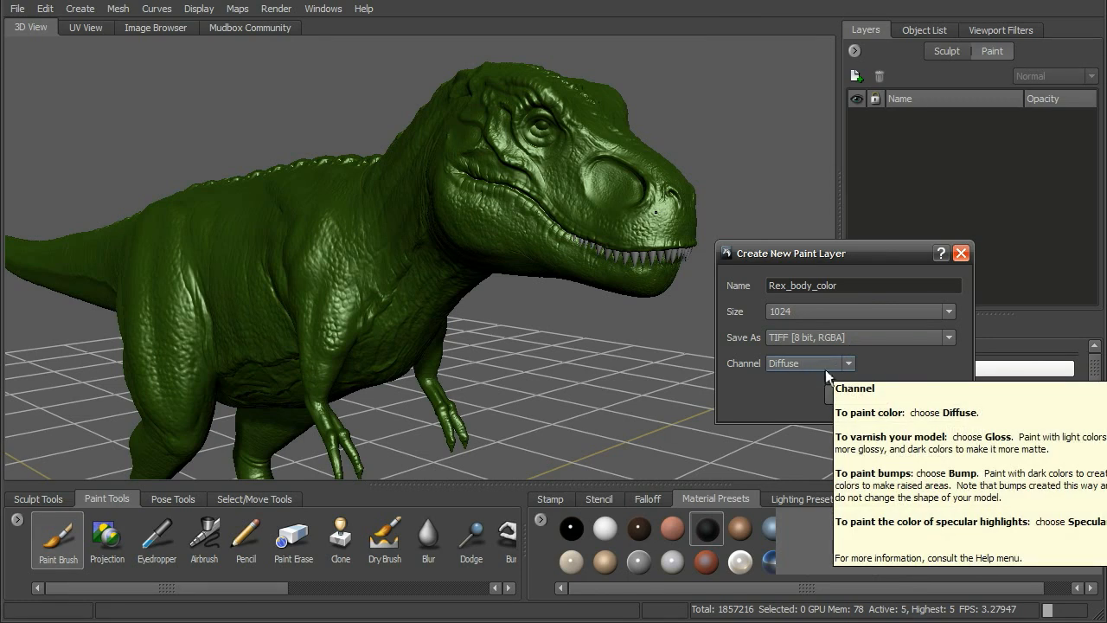
left_click(805, 364)
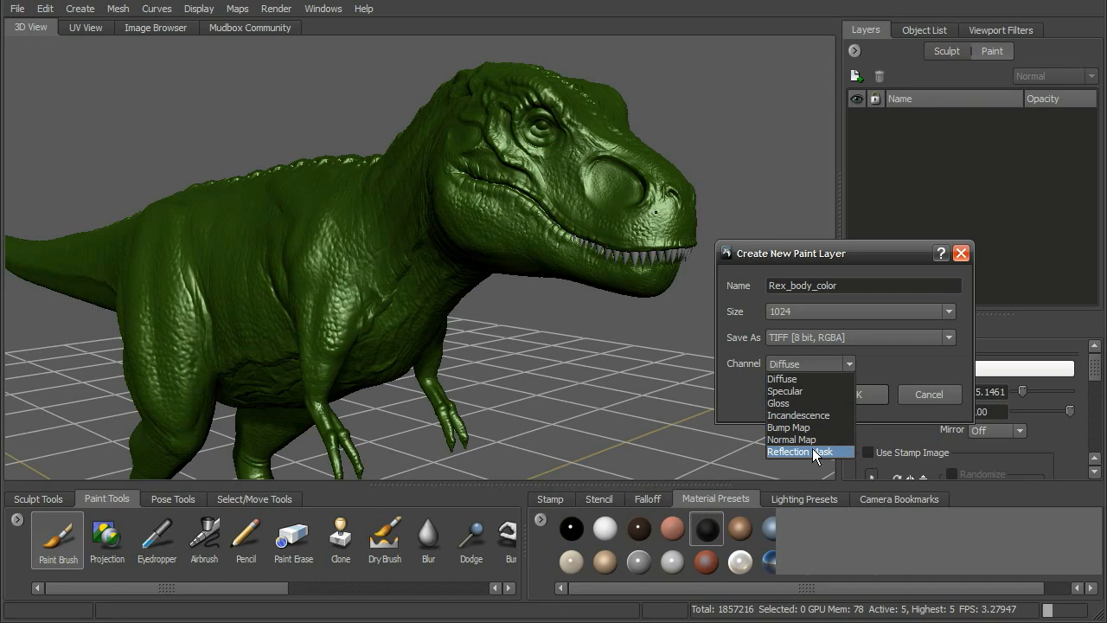
left_click(887, 368)
left_click(856, 313)
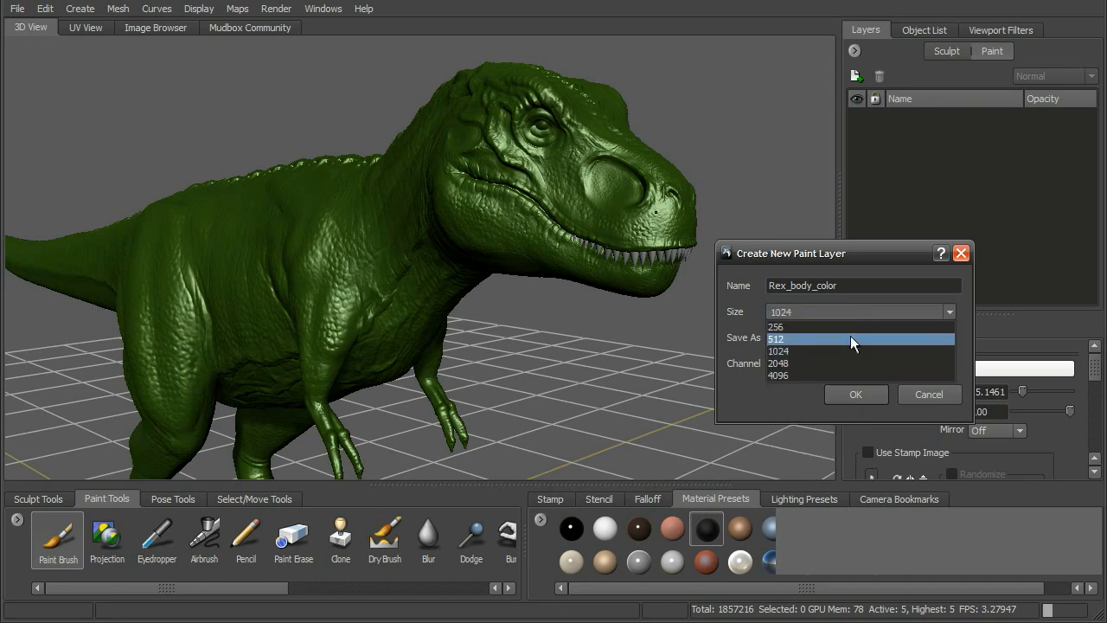
left_click(852, 363)
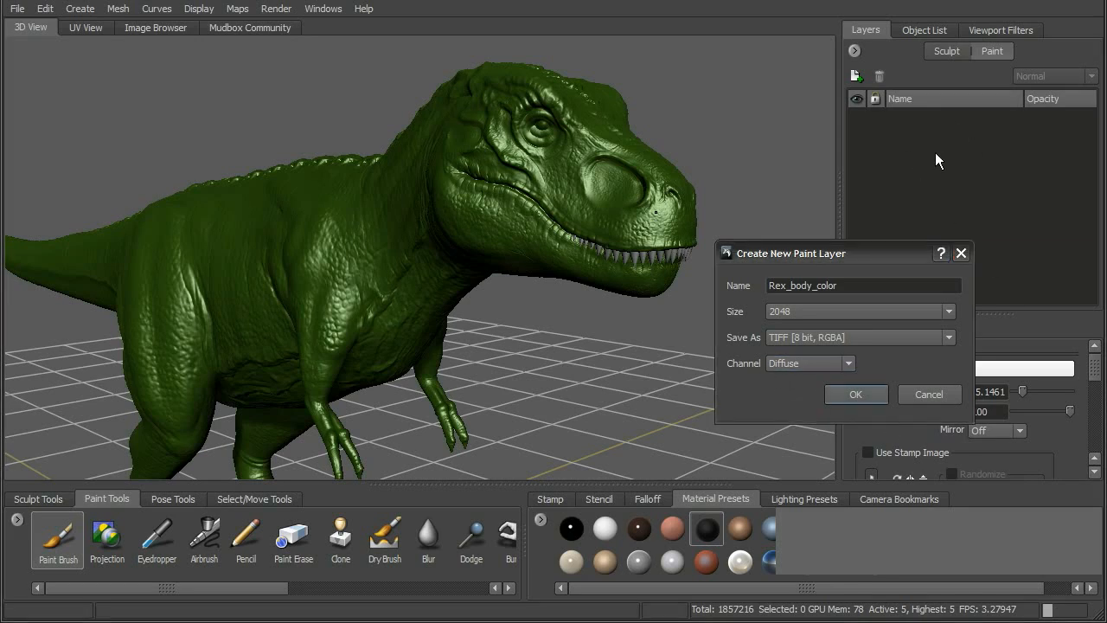
key("Return")
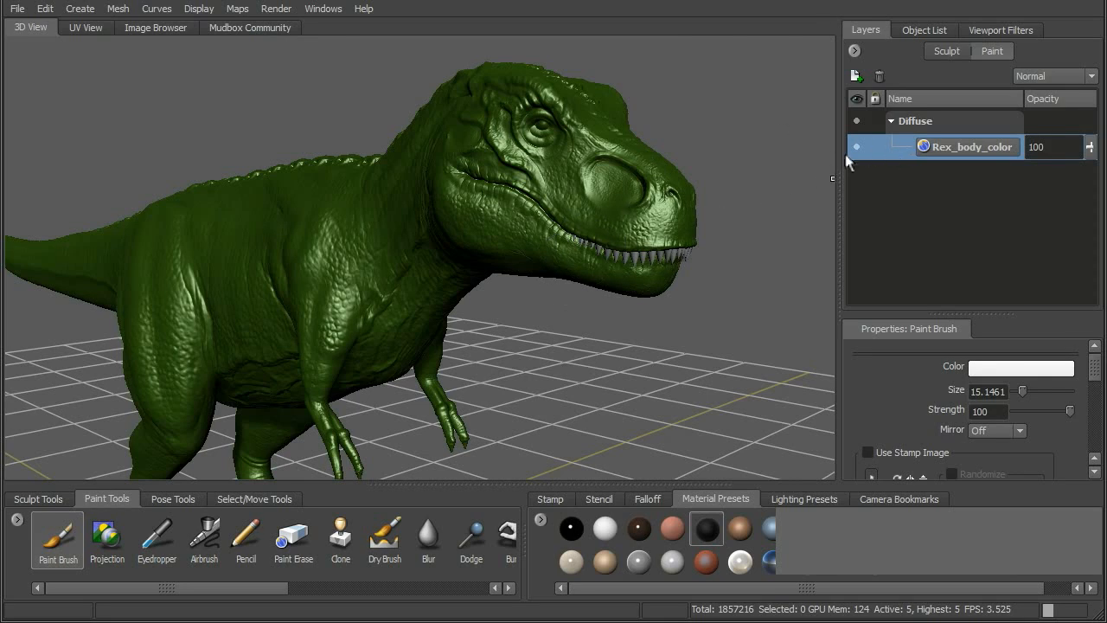
- Paint a white patch over the T-Rex's snout on Rex_body_color and toggle the layer's visibility off and on
mouse_move(933, 153)
left_click_drag(705, 182, 656, 205, "alt")
mouse_move(611, 236)
left_mouse_down()
mouse_move(640, 227)
mouse_move(636, 212)
mouse_move(577, 192)
mouse_move(574, 245)
left_mouse_up()
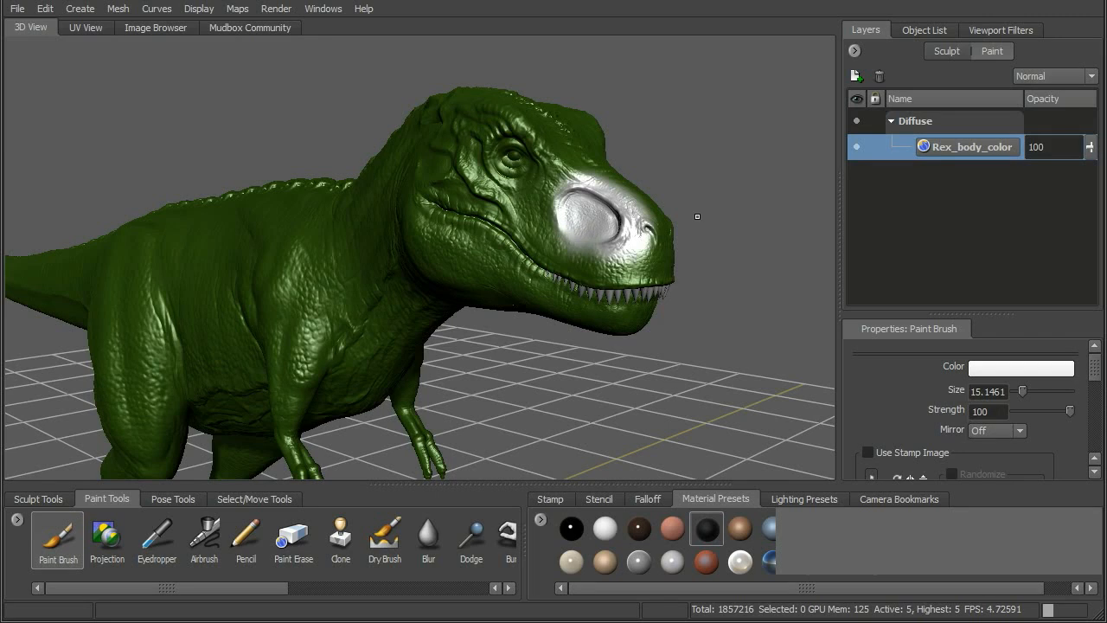
left_click(857, 147)
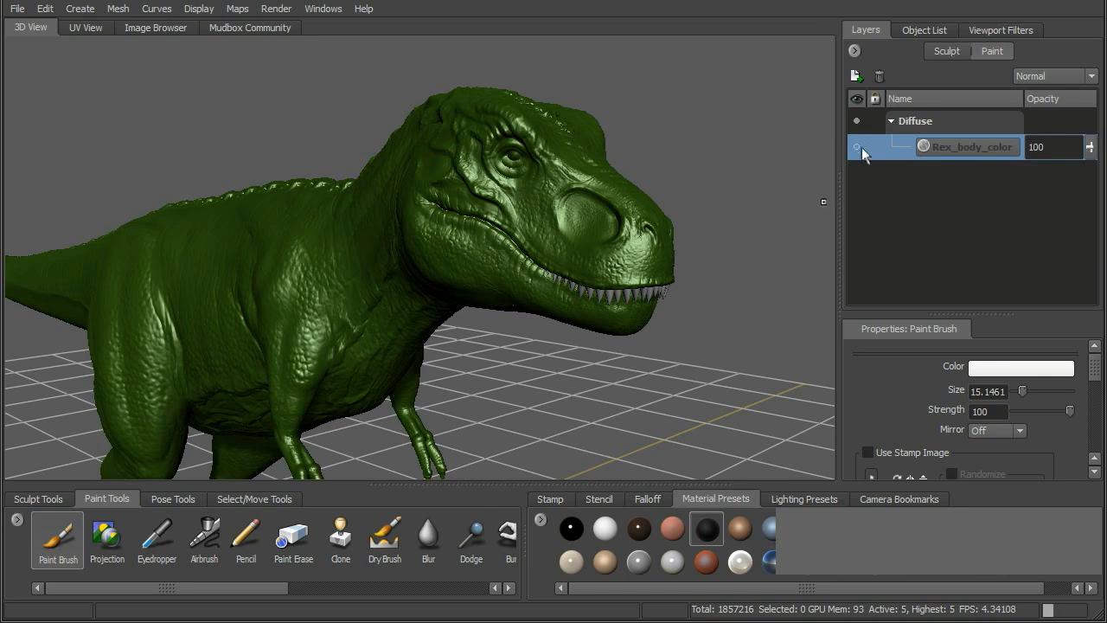
left_click(858, 147)
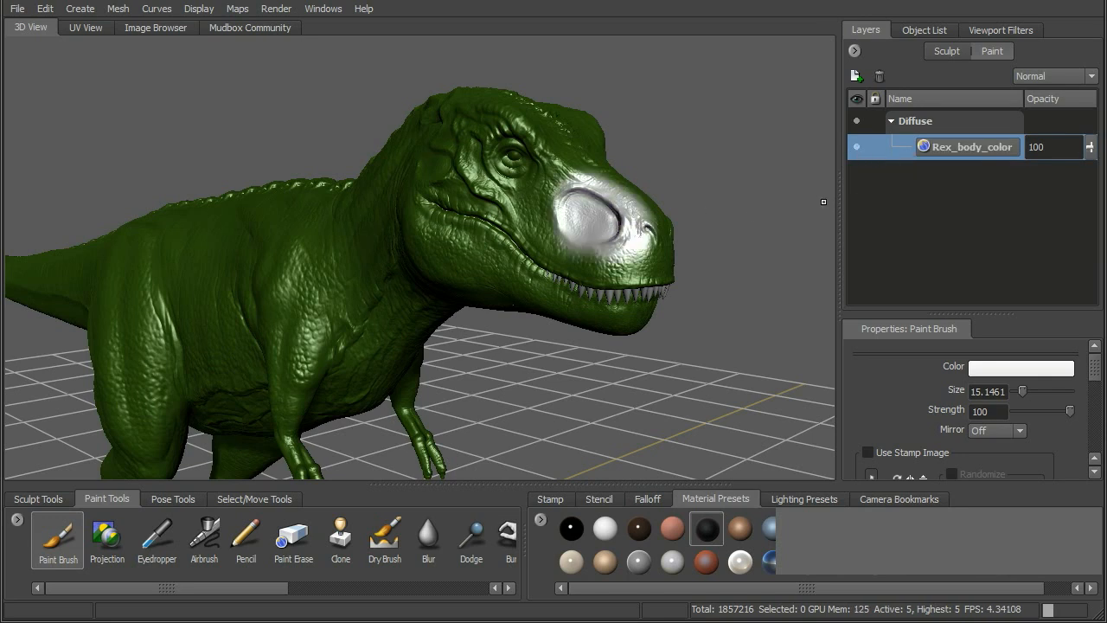
- Examine the T-Rex's UV layout in the UV View and return to the 3D View
right_click_drag(734, 282, 668, 245, "alt")
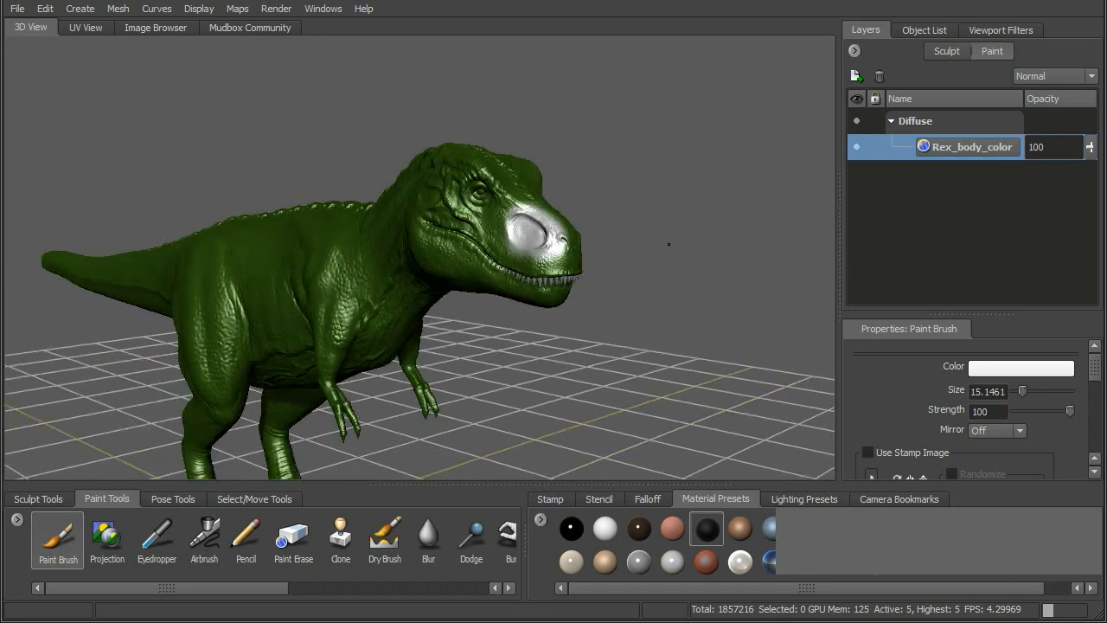
left_click_drag(649, 217, 672, 197, "alt")
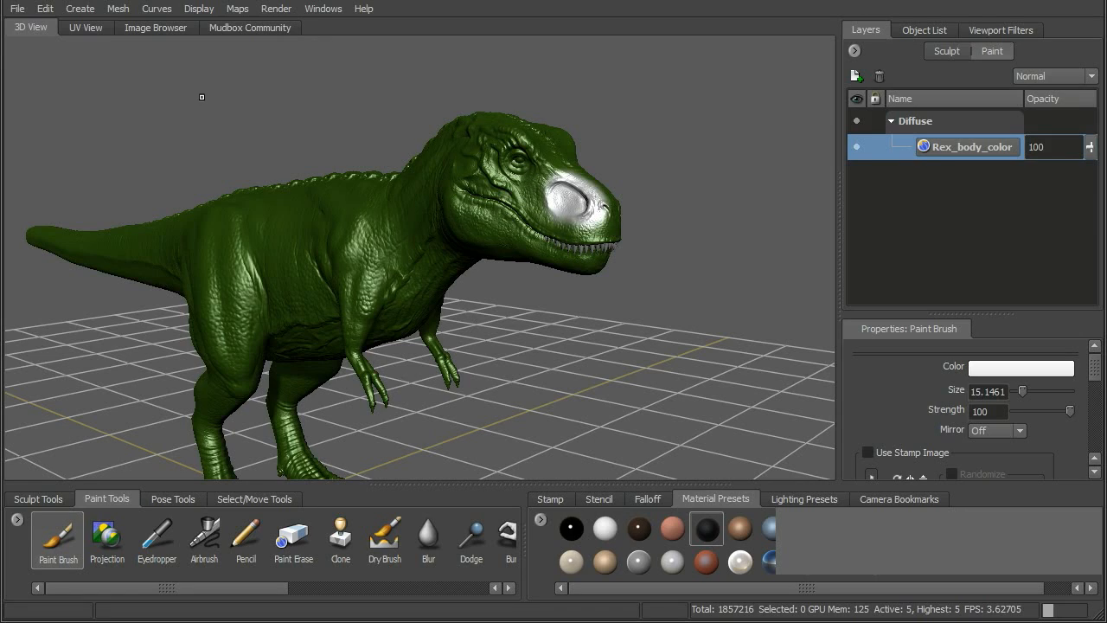
left_click(87, 28)
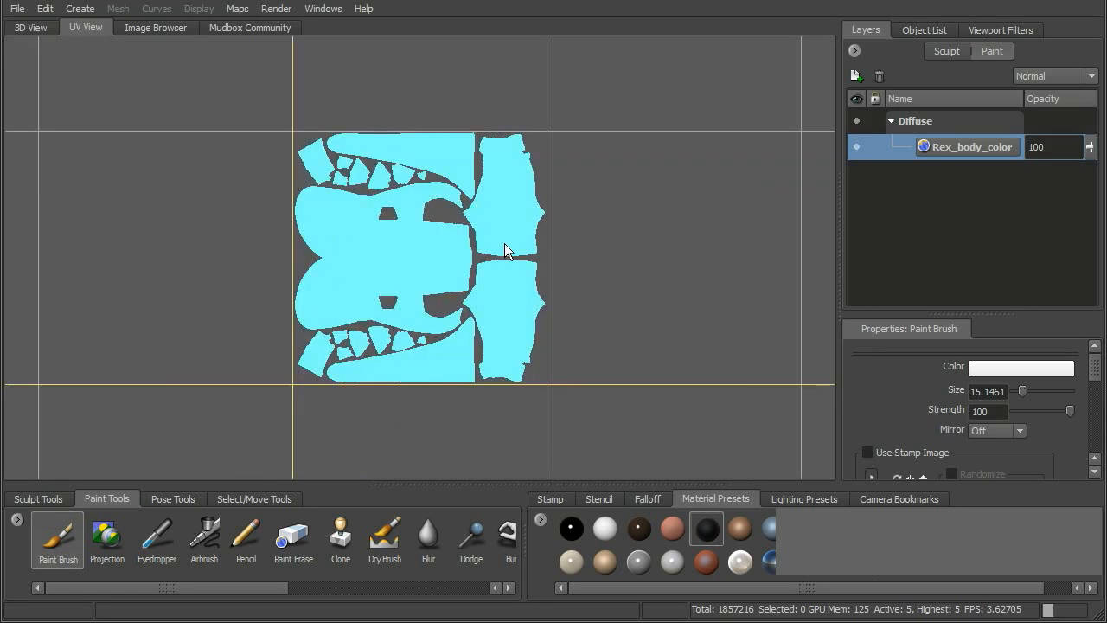
left_click(34, 27)
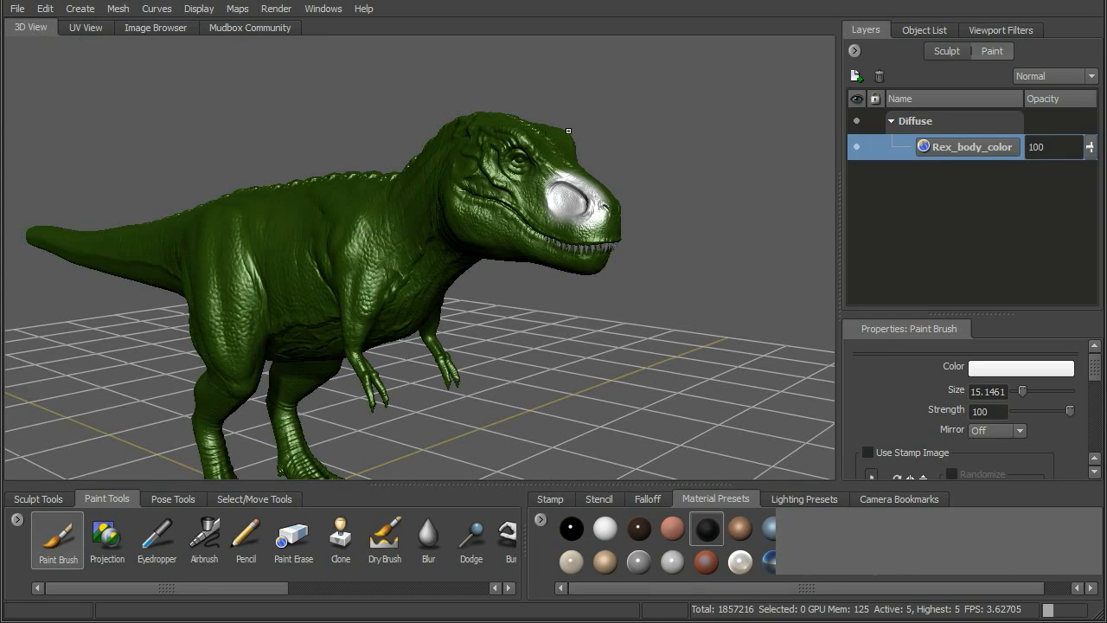
- Flatten the T-Rex mesh to UV space, inspect the painted UV shells, and unflatten the mesh again
left_click(121, 11)
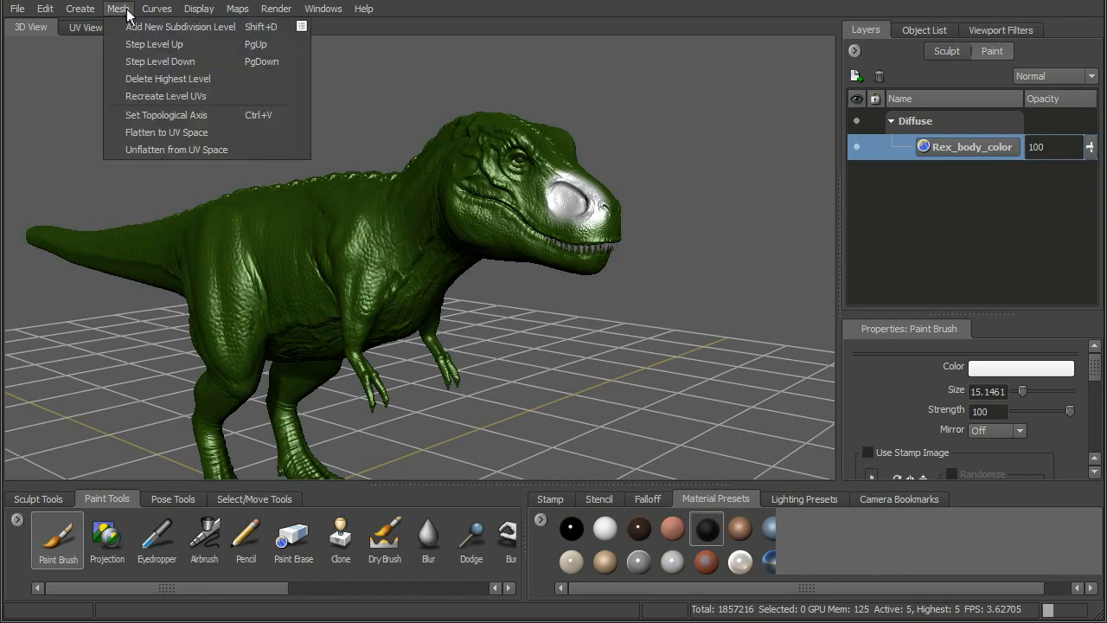
left_click(173, 132)
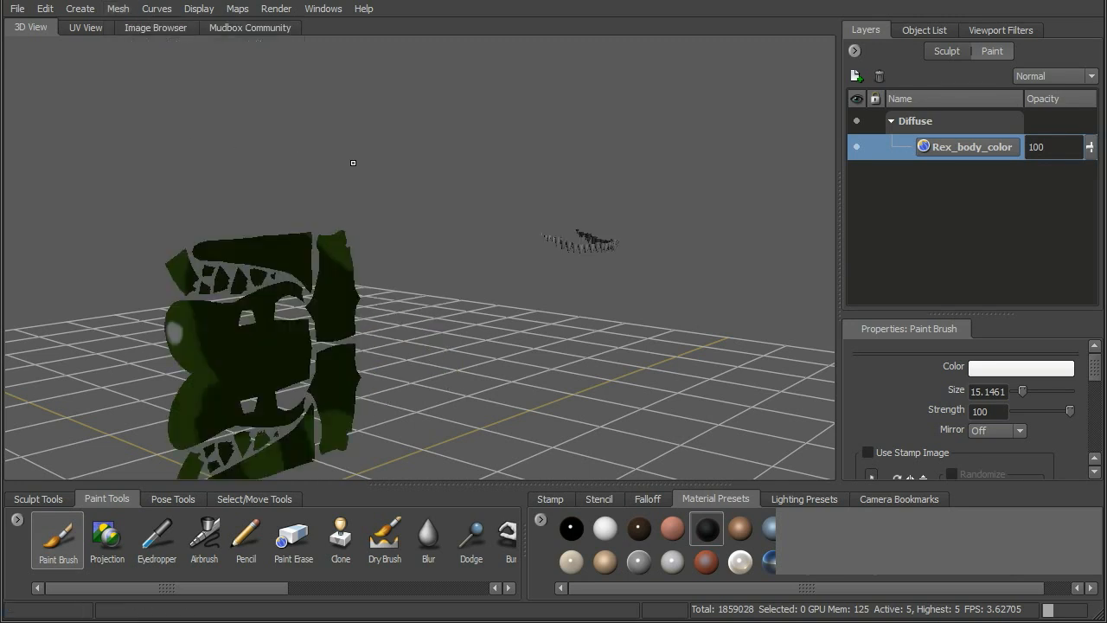
left_click_drag(505, 295, 464, 201, "alt")
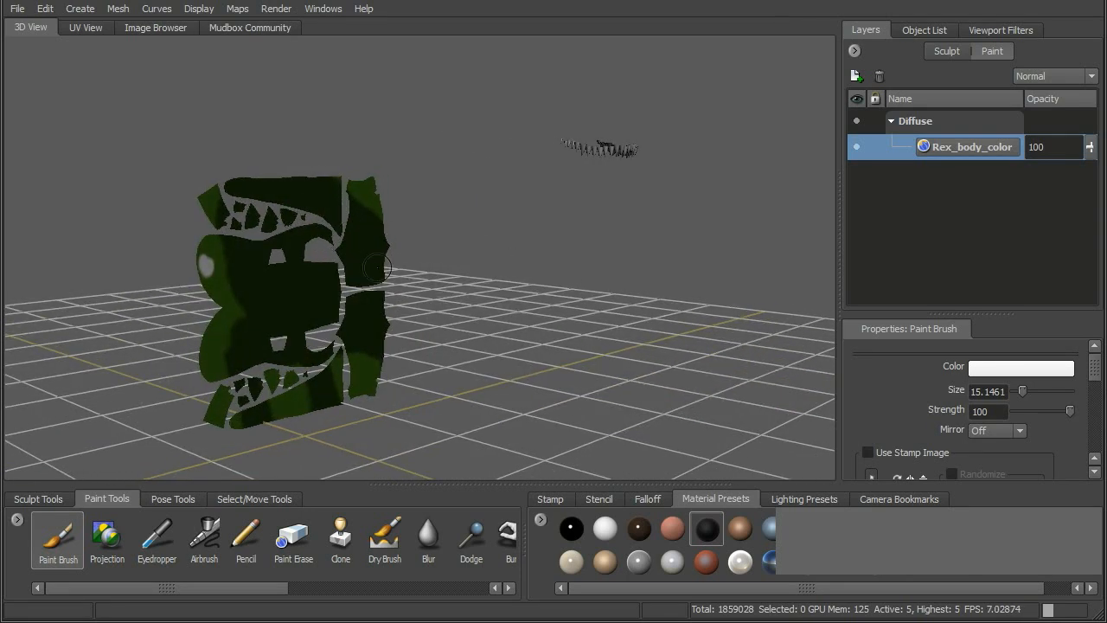
left_click(118, 9)
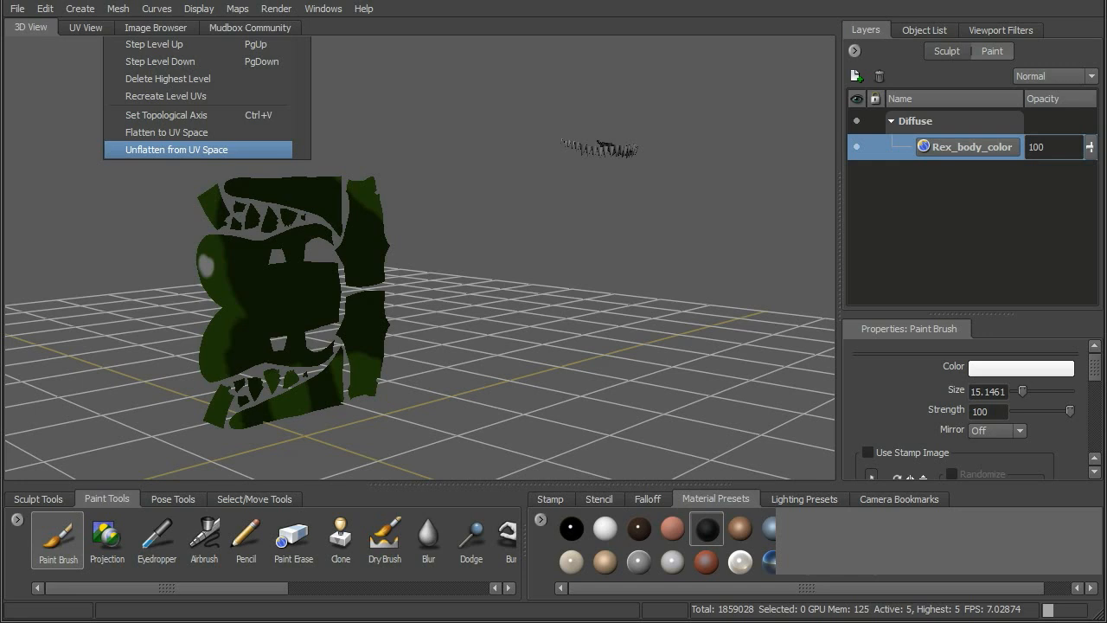
left_click(177, 150)
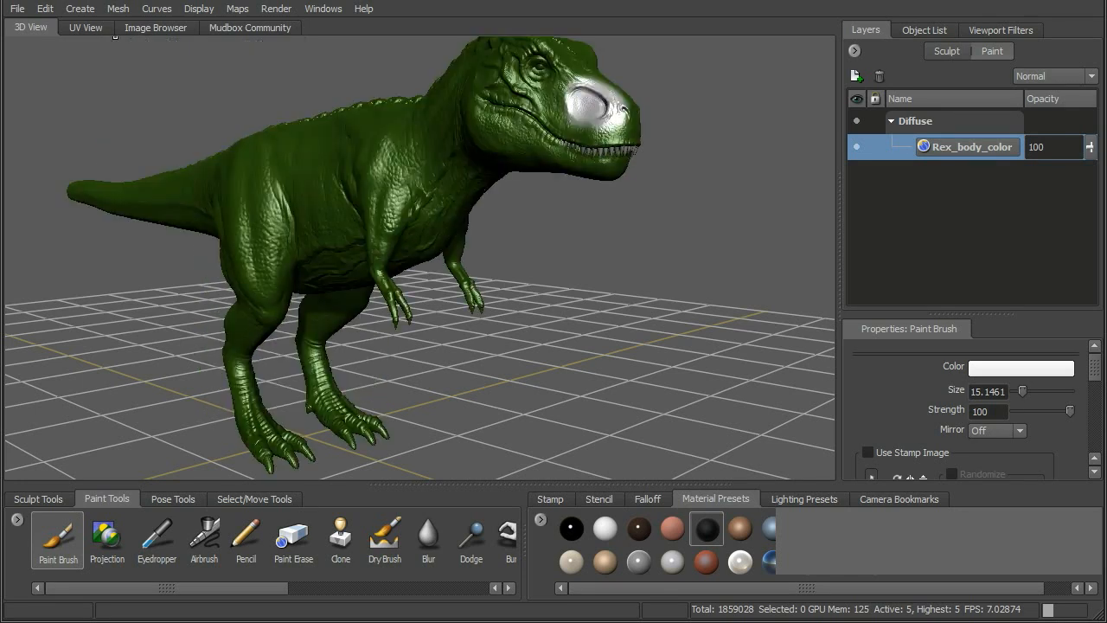
- Enable Autofocus on Flatten in the Focus preferences and close the preferences
left_click(322, 8)
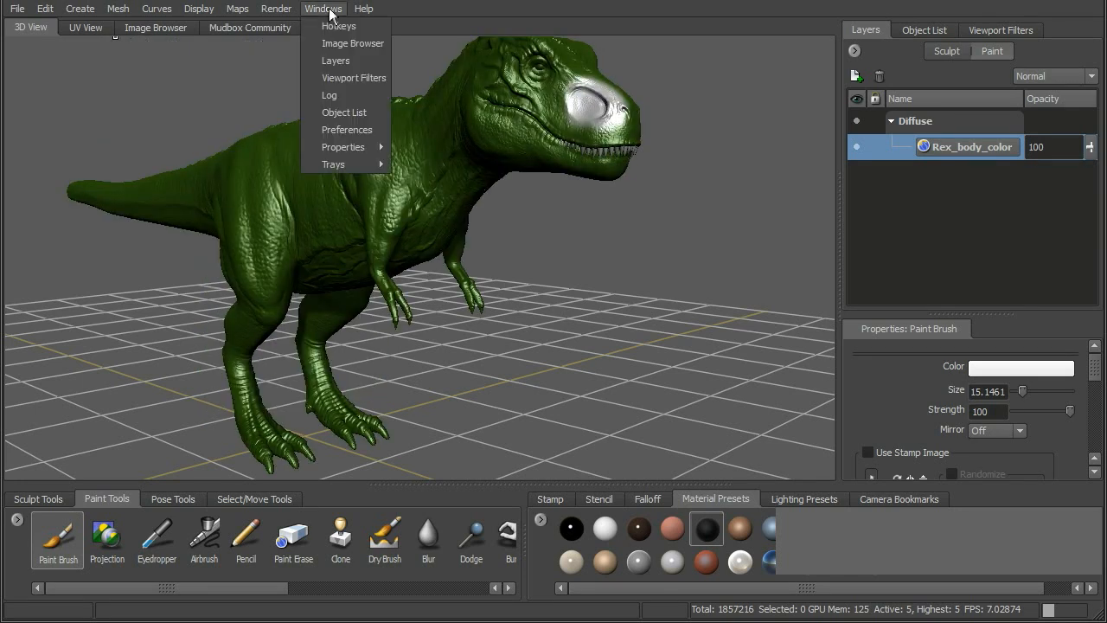
left_click(348, 128)
left_click_drag(558, 133, 649, 37)
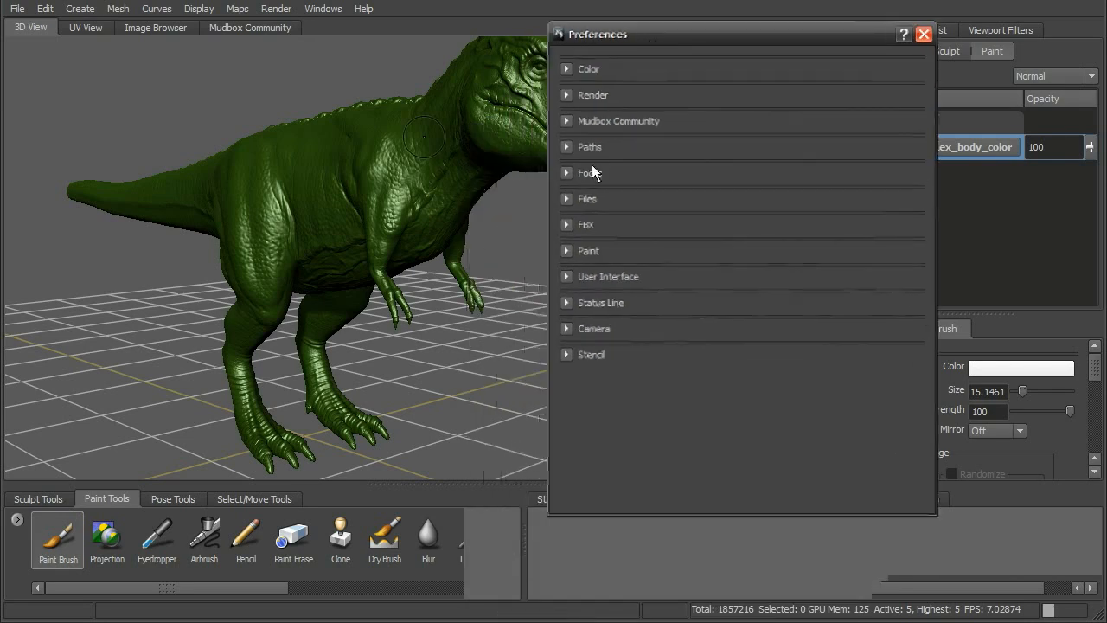
left_click(568, 173)
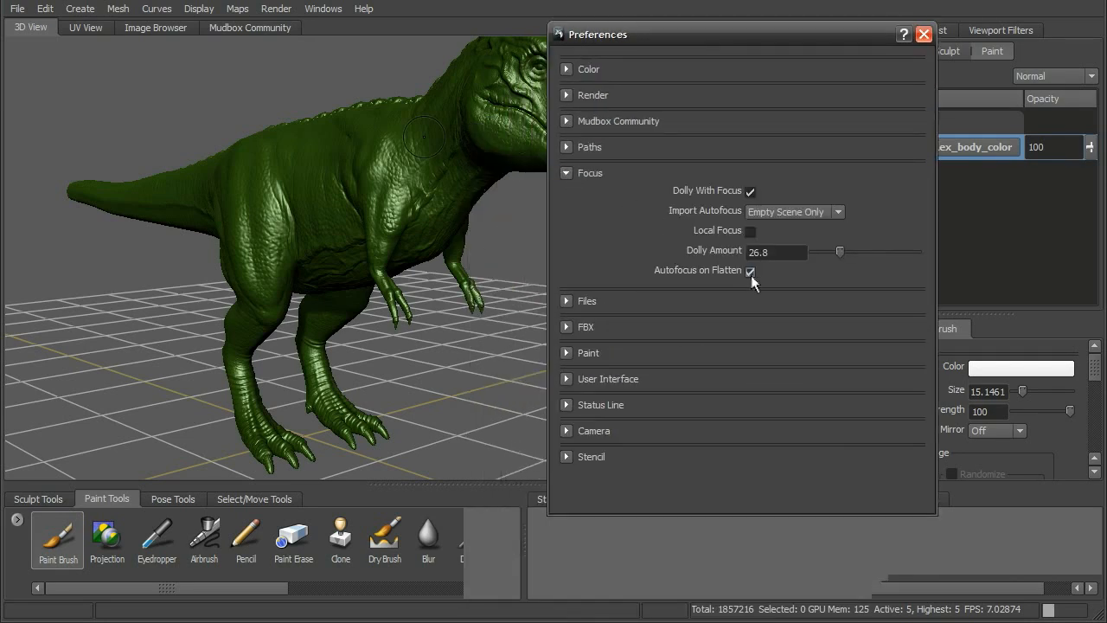
left_click(923, 34)
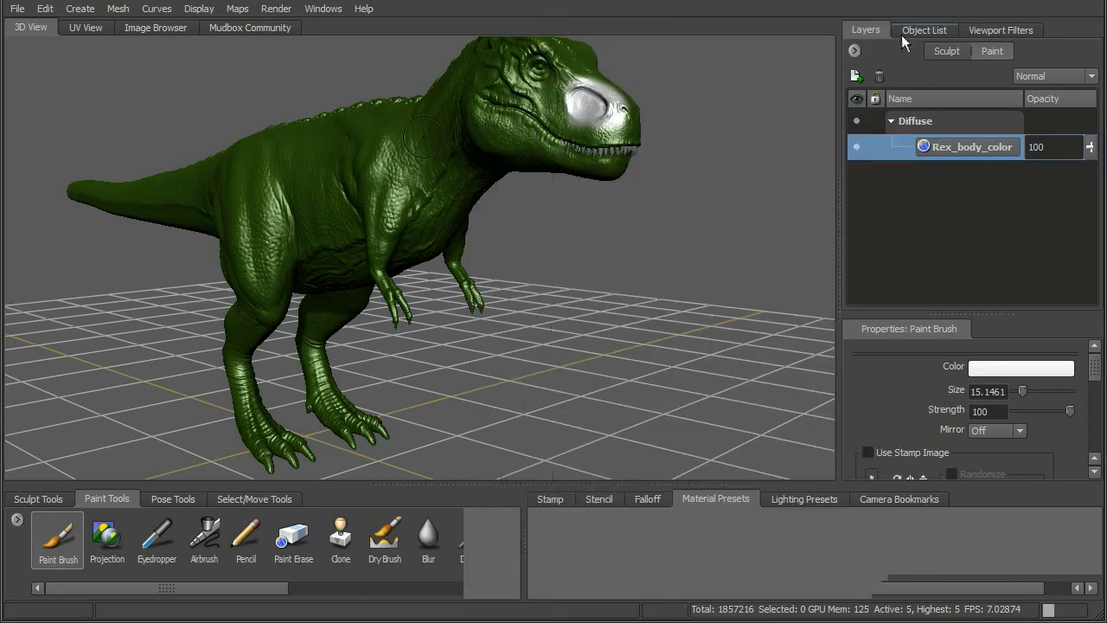
- Flatten the T-Rex mesh to UV space and frame the full layout of painted UV shells
middle_click_drag(604, 204, 604, 224, "alt")
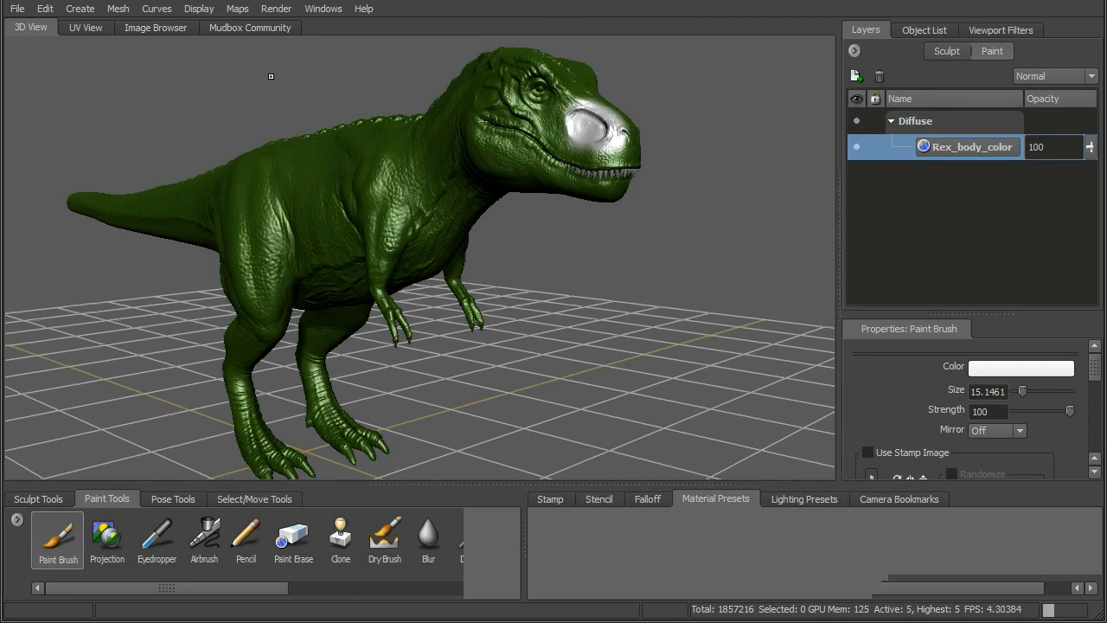
left_click(117, 8)
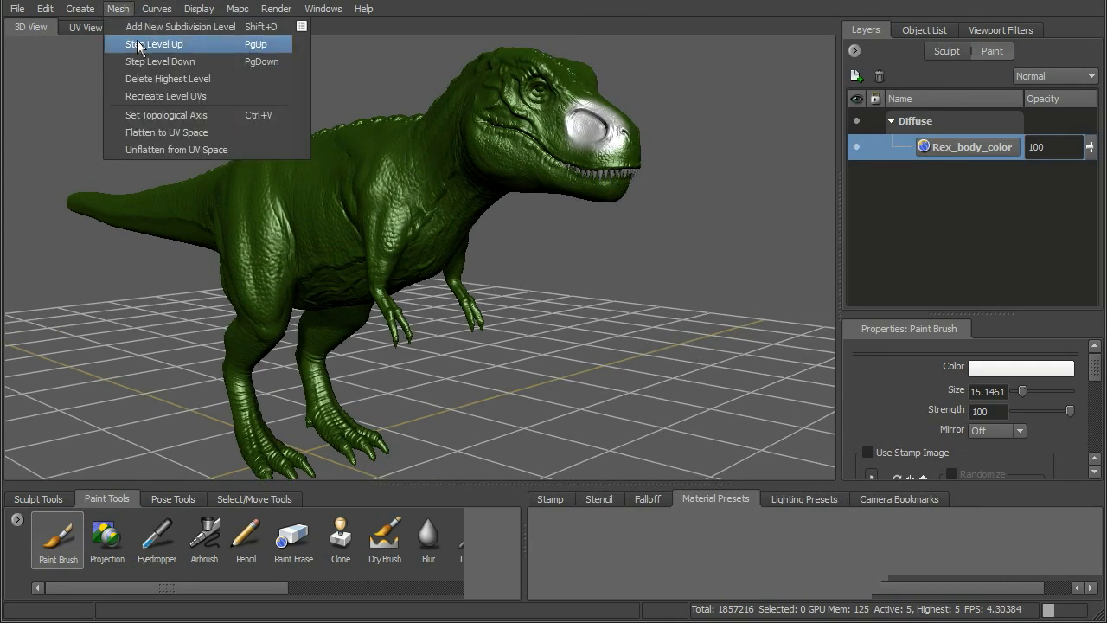
left_click(163, 132)
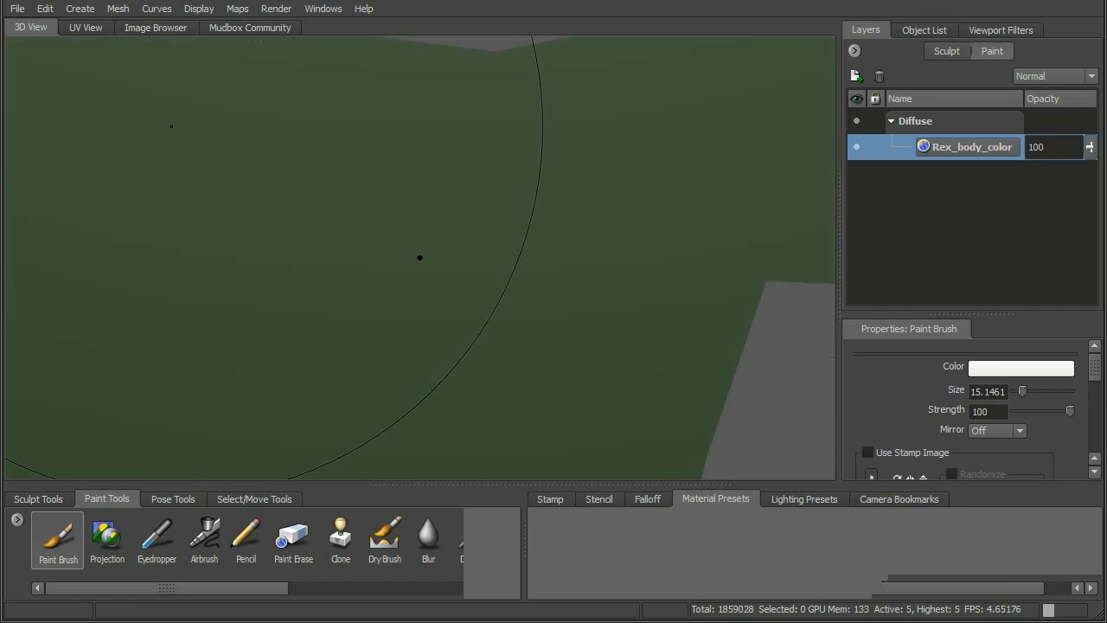
mouse_move(613, 225)
right_mouse_down("alt")
mouse_move(452, 78)
mouse_move(442, 55)
right_mouse_up("alt")
right_click_drag(585, 164, 520, 44, "alt")
right_click_drag(626, 198, 519, 49, "alt")
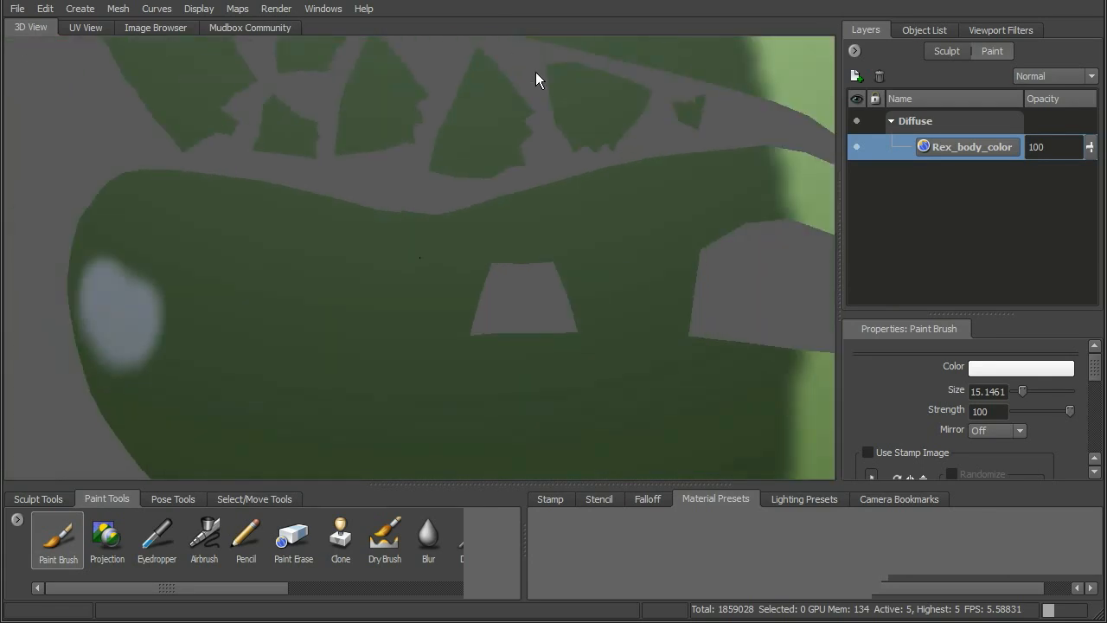
right_click_drag(634, 210, 521, 86, "alt")
right_click_drag(624, 276, 594, 242, "alt")
left_click_drag(595, 242, 567, 187, "alt")
right_click_drag(567, 188, 578, 198, "alt")
middle_click_drag(579, 198, 581, 205, "alt")
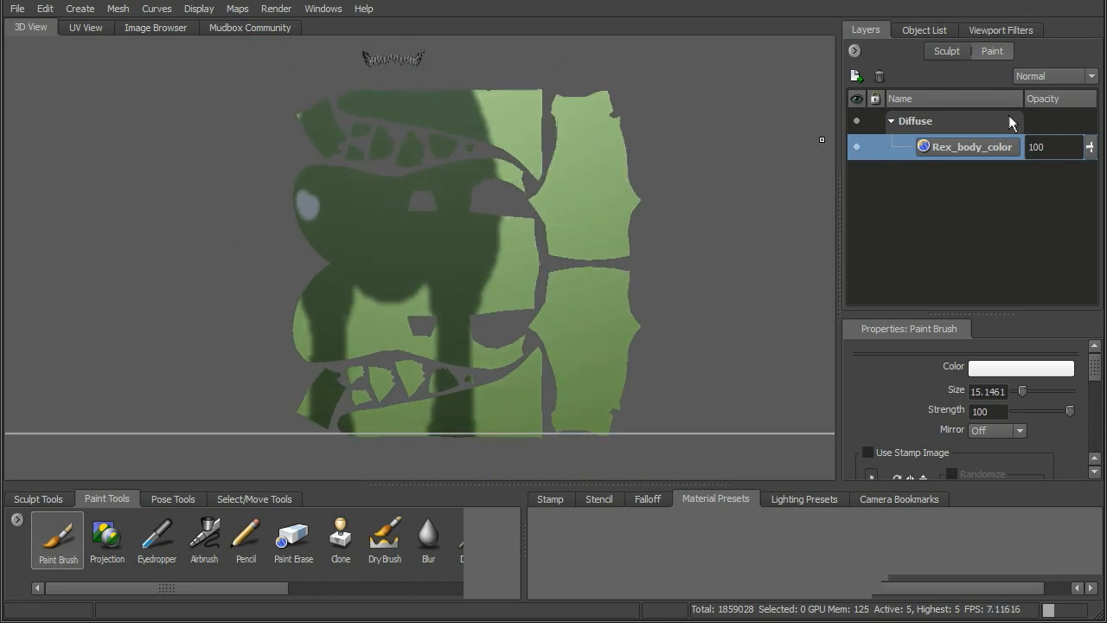
- Show the scene's object list and enlarge the Paint Brush to a size of about 25
left_click(925, 30)
mouse_move(1090, 149)
left_mouse_down()
mouse_move(1090, 201)
mouse_move(1095, 169)
left_mouse_up()
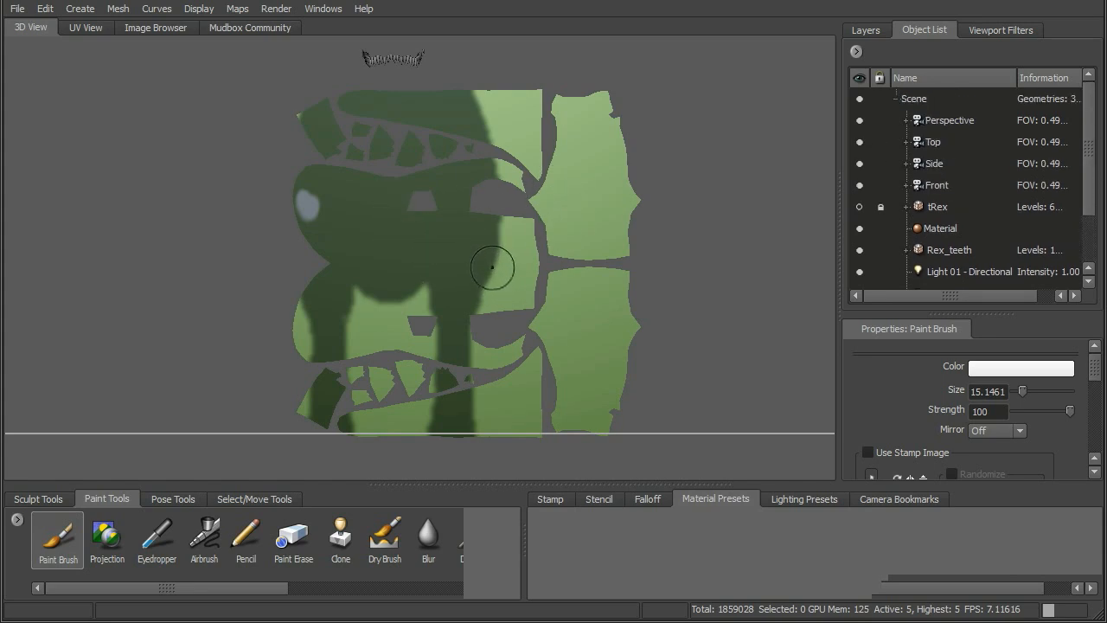
key("m")
left_click_drag(497, 248, 503, 247)
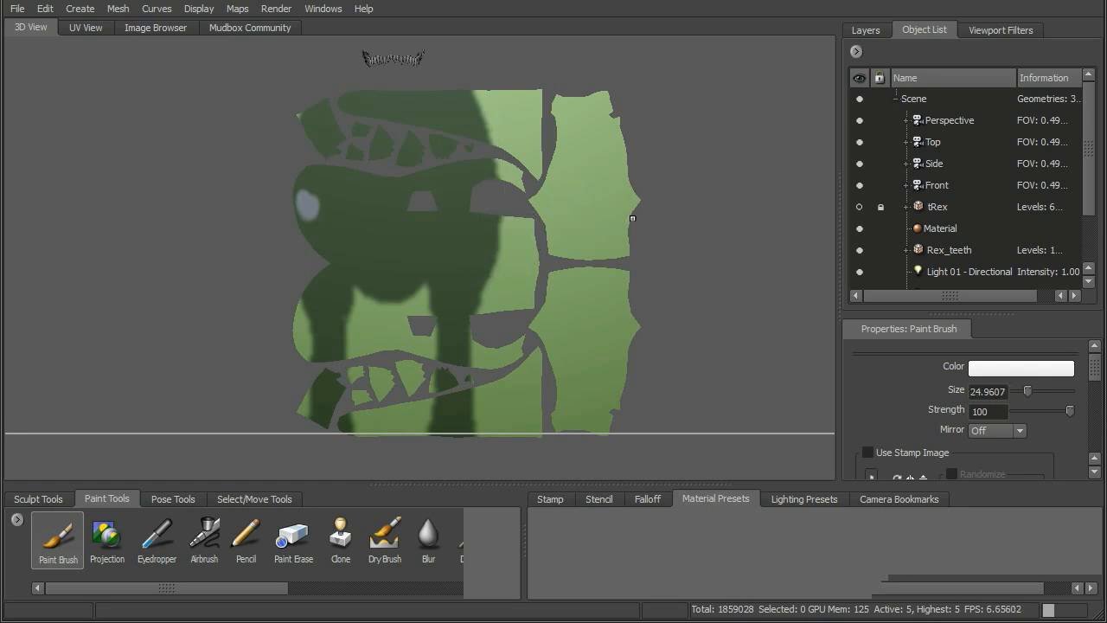
- Paint all of the flattened body UV shells white with the Paint Brush, covering the green from the upper shells to the lower ones
mouse_move(614, 221)
left_mouse_down()
mouse_move(605, 207)
mouse_move(623, 194)
mouse_move(607, 88)
mouse_move(568, 117)
mouse_move(567, 160)
mouse_move(587, 177)
mouse_move(564, 226)
mouse_move(582, 253)
mouse_move(628, 241)
mouse_move(564, 231)
mouse_move(543, 201)
mouse_move(517, 96)
mouse_move(350, 102)
mouse_move(476, 128)
mouse_move(519, 149)
left_mouse_up()
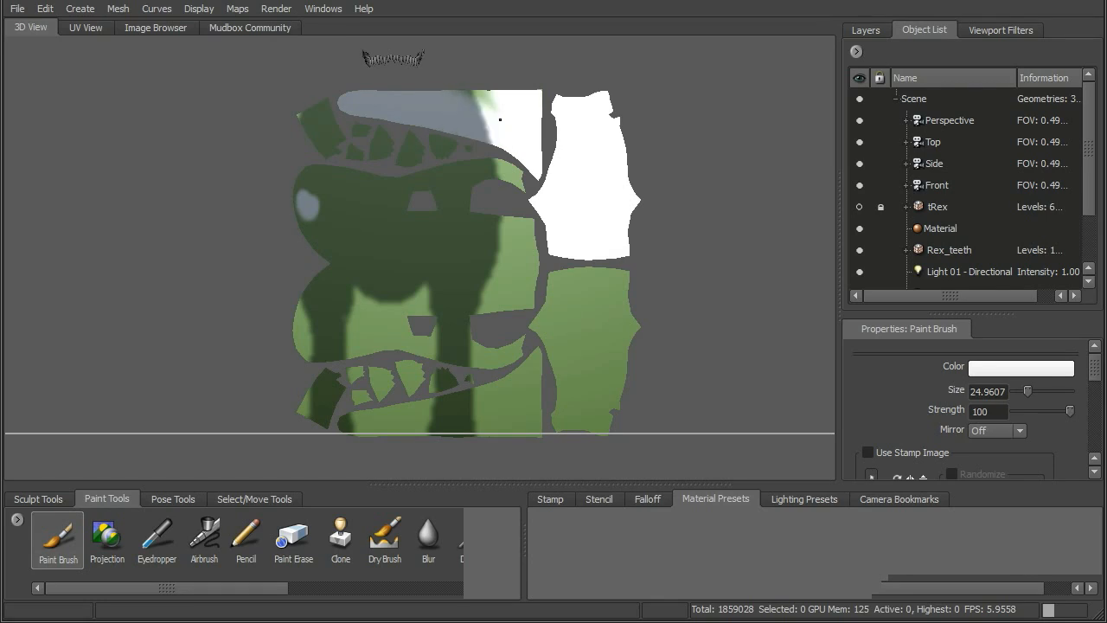
left_click_drag(476, 94, 458, 89)
mouse_move(360, 119)
left_mouse_down()
mouse_move(328, 129)
mouse_move(321, 109)
mouse_move(385, 140)
mouse_move(380, 148)
mouse_move(461, 146)
mouse_move(506, 180)
mouse_move(463, 180)
mouse_move(433, 208)
mouse_move(449, 229)
mouse_move(502, 220)
mouse_move(519, 246)
mouse_move(519, 294)
mouse_move(315, 306)
mouse_move(307, 322)
mouse_move(327, 264)
mouse_move(354, 257)
mouse_move(303, 198)
mouse_move(313, 177)
mouse_move(439, 183)
left_mouse_up()
mouse_move(384, 208)
left_mouse_down()
mouse_move(368, 226)
mouse_move(350, 219)
left_mouse_up()
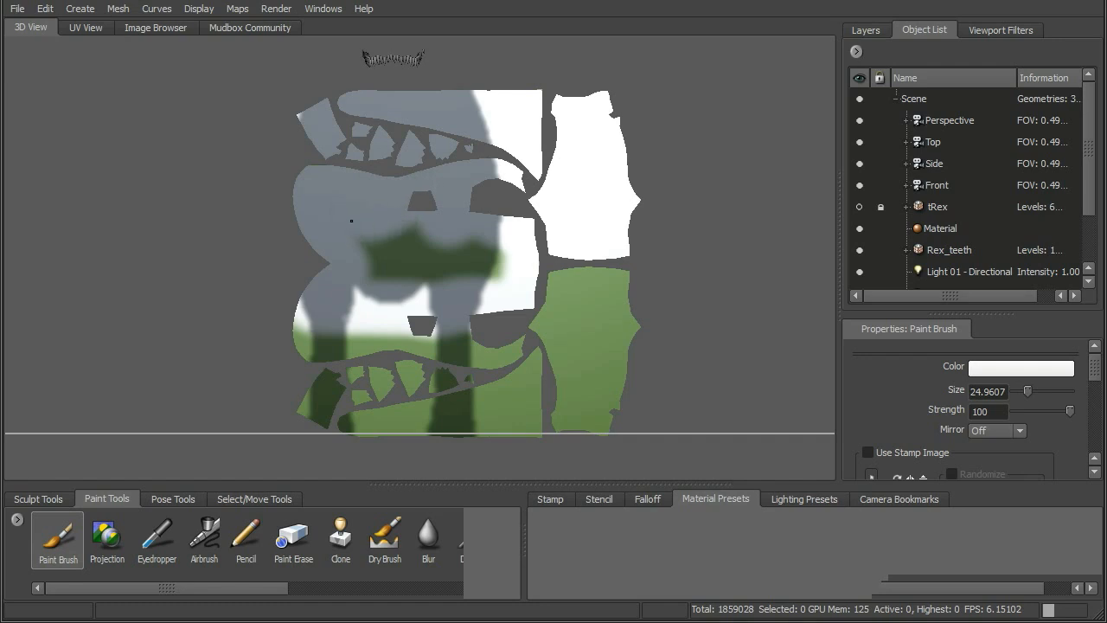
mouse_move(376, 267)
left_mouse_down()
mouse_move(424, 259)
mouse_move(515, 272)
left_mouse_up()
mouse_move(433, 233)
left_mouse_down()
mouse_move(388, 231)
mouse_move(467, 250)
left_mouse_up()
middle_click_drag(553, 329, 597, 209, "alt")
mouse_move(368, 274)
left_mouse_down()
mouse_move(343, 283)
mouse_move(372, 251)
mouse_move(372, 221)
mouse_move(345, 208)
left_mouse_up()
mouse_move(448, 227)
left_mouse_down()
mouse_move(544, 221)
mouse_move(566, 235)
mouse_move(574, 254)
mouse_move(558, 307)
mouse_move(402, 288)
mouse_move(406, 252)
mouse_move(490, 249)
mouse_move(635, 297)
mouse_move(649, 291)
mouse_move(669, 228)
mouse_move(647, 154)
mouse_move(596, 164)
mouse_move(577, 209)
mouse_move(627, 255)
mouse_move(652, 189)
mouse_move(626, 185)
mouse_move(608, 213)
left_mouse_up()
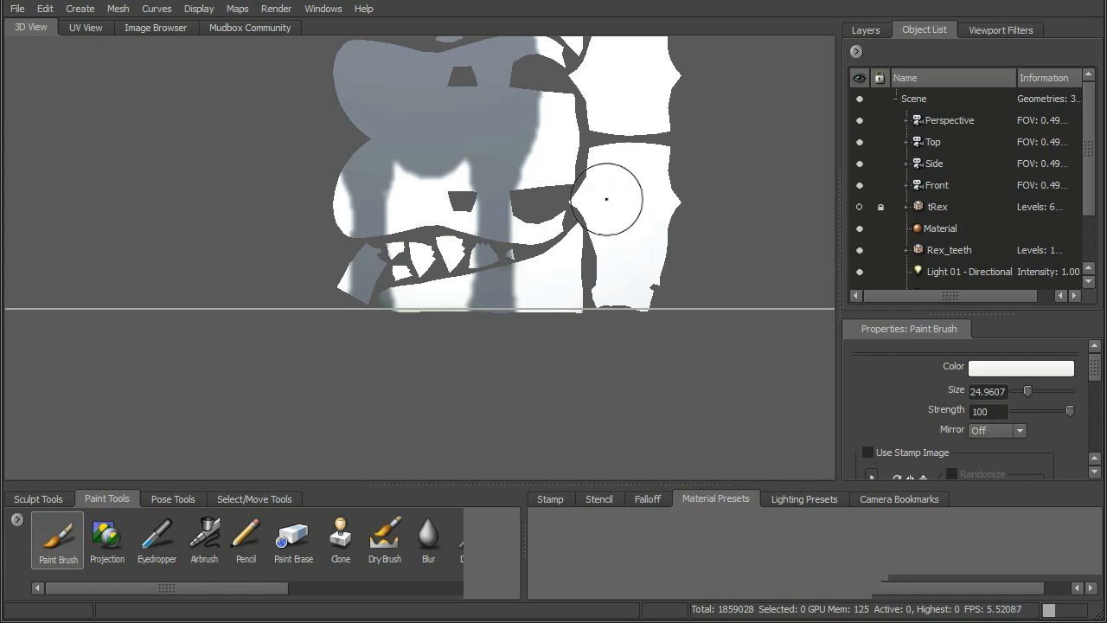
- Unflatten the mesh from UV space and view the repainted T-Rex body in 3D
right_click_drag(606, 202, 583, 219, "alt")
middle_click_drag(583, 220, 549, 157, "alt")
right_click_drag(621, 230, 561, 197, "alt")
left_click(122, 11)
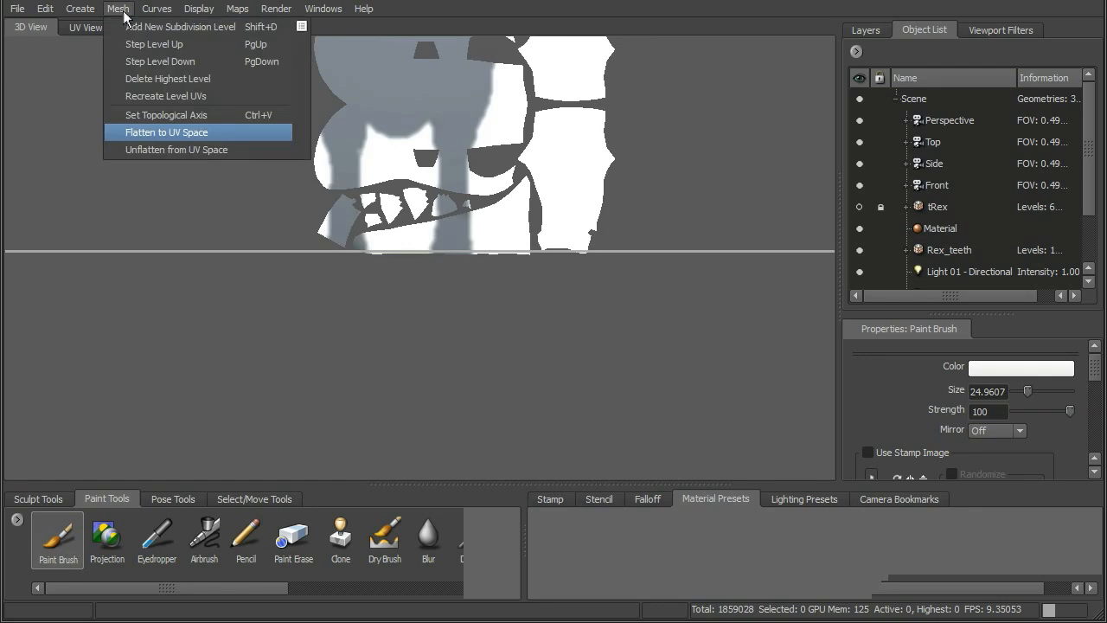
left_click(173, 150)
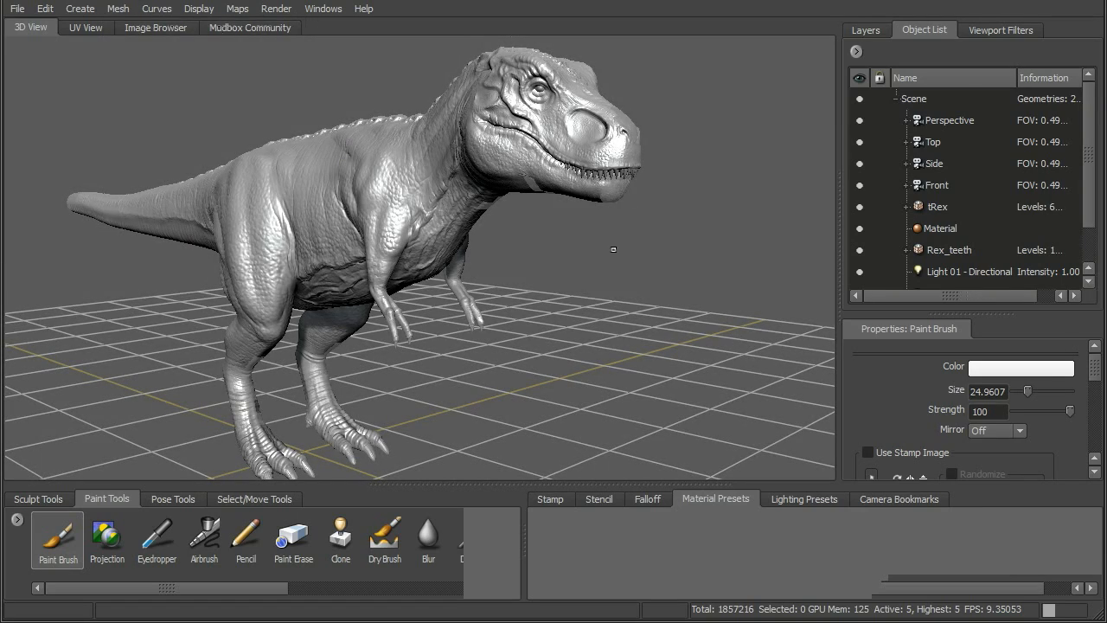
left_click_drag(615, 249, 613, 251, "alt")
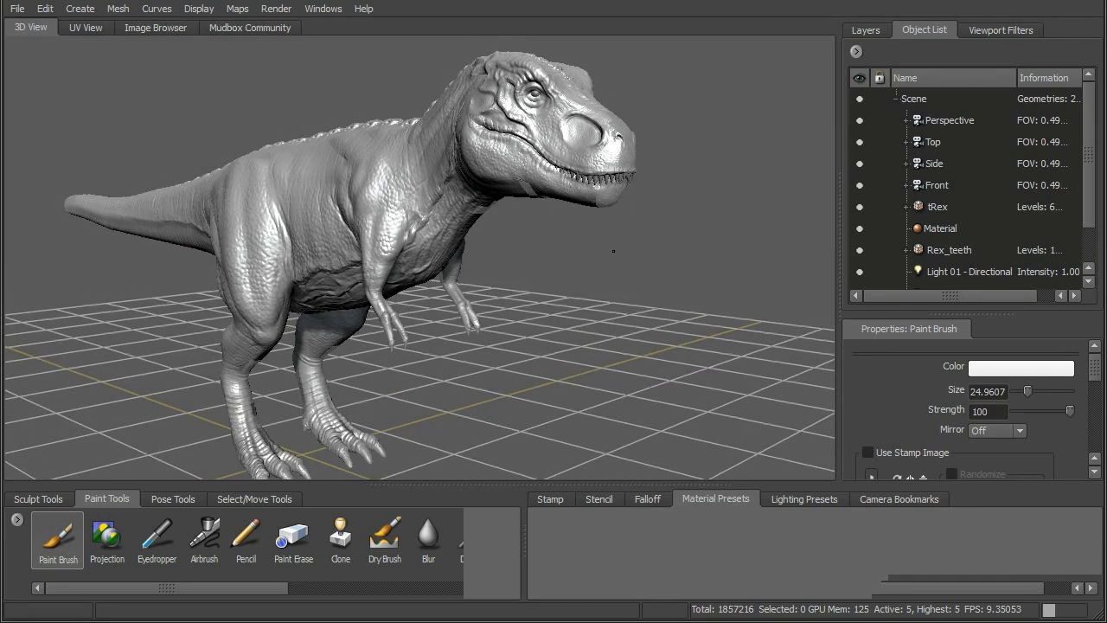
- Return to the paint layers, display the stamp images, and review the layer commands available for Rex_body_color
left_click(866, 31)
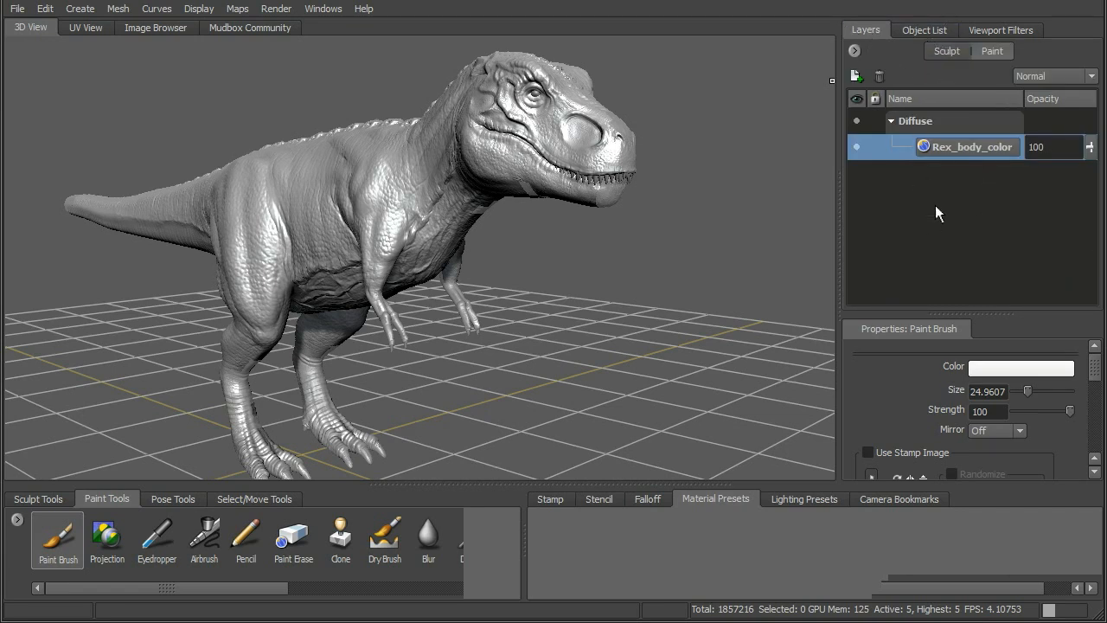
left_click(554, 499)
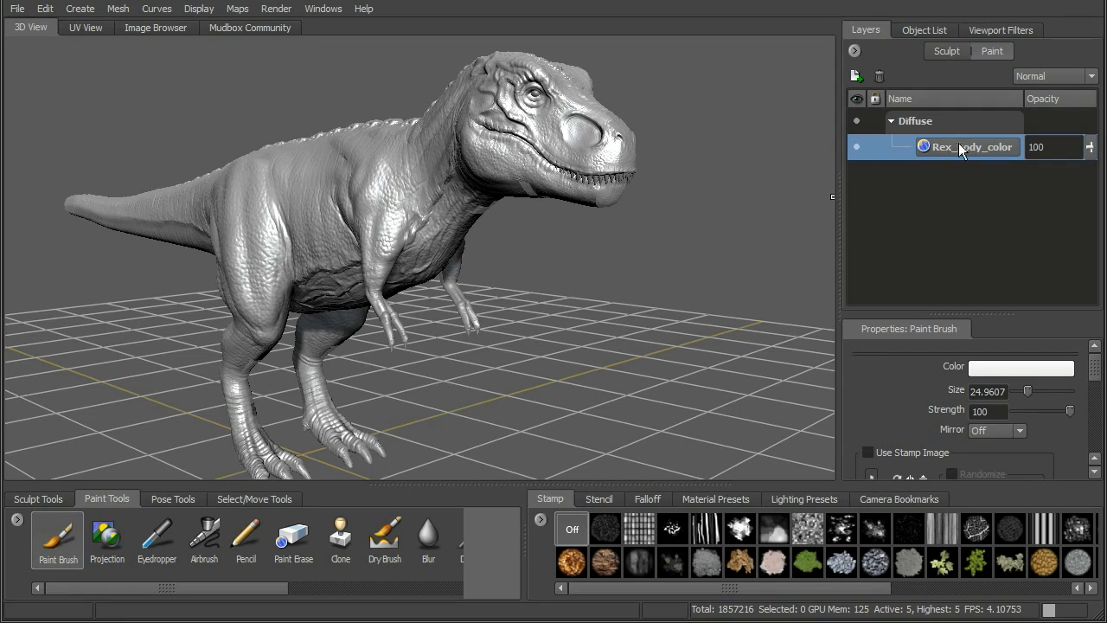
left_click(855, 50)
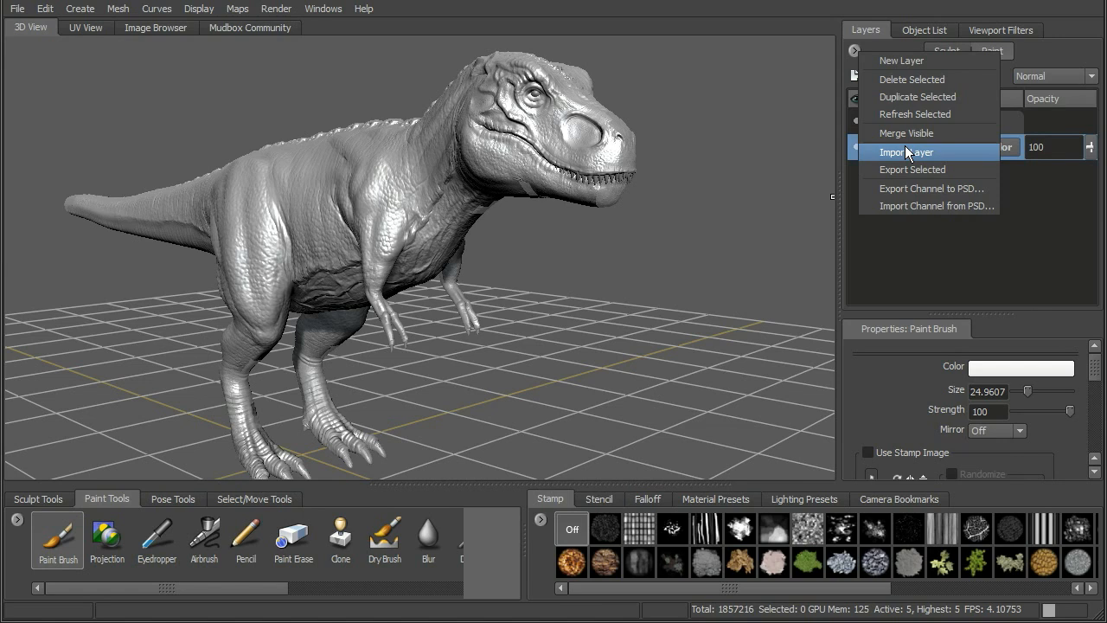
left_click(1009, 246)
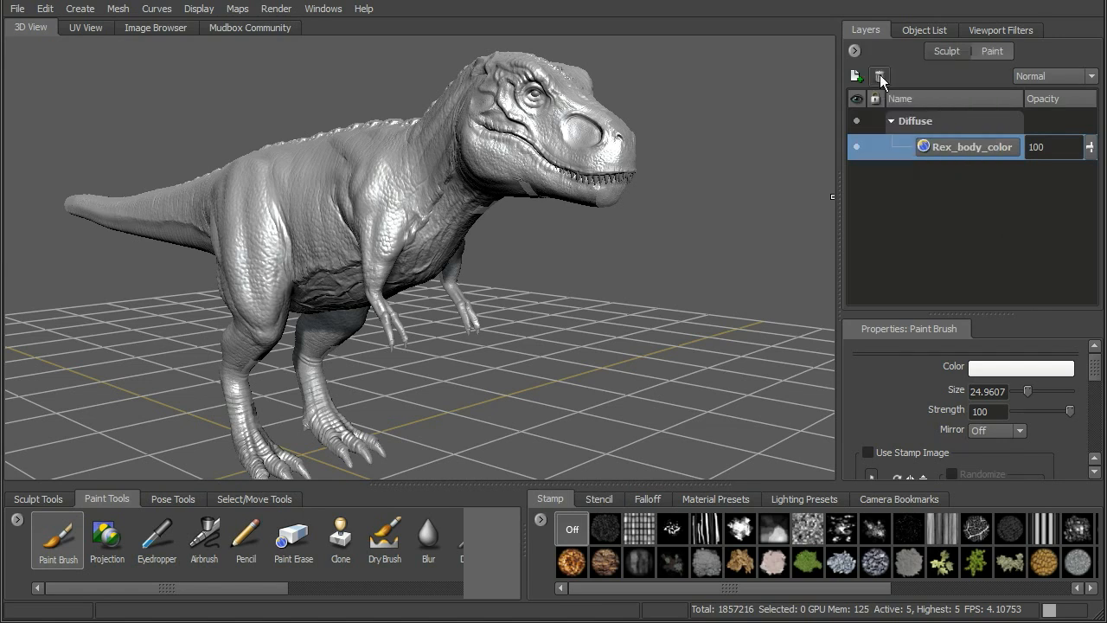
right_click(957, 149)
left_click(897, 186)
left_click(856, 146)
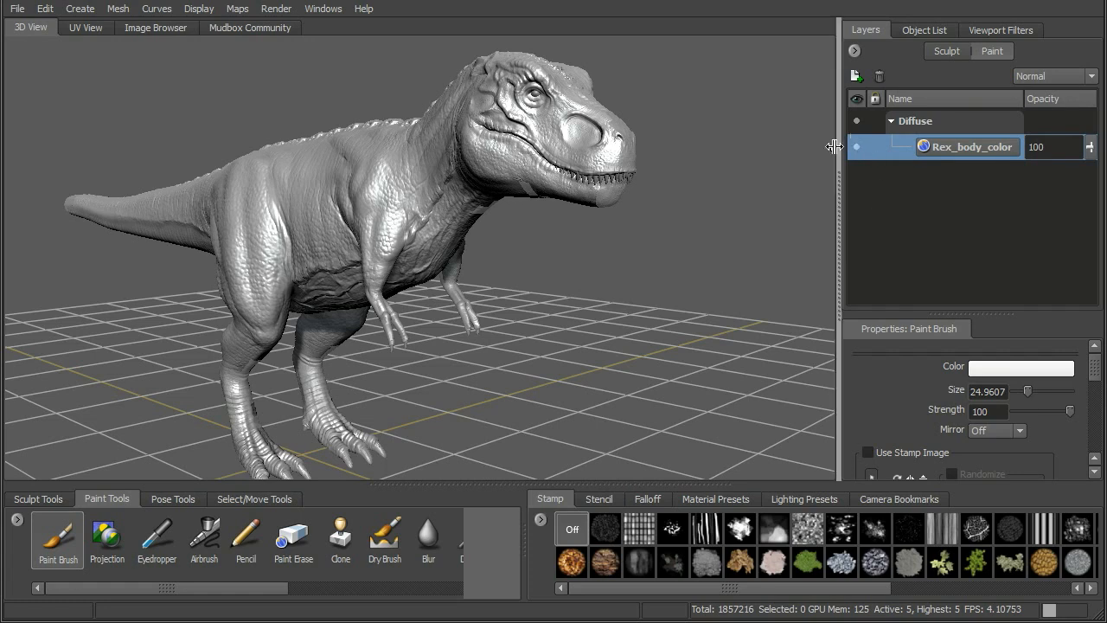